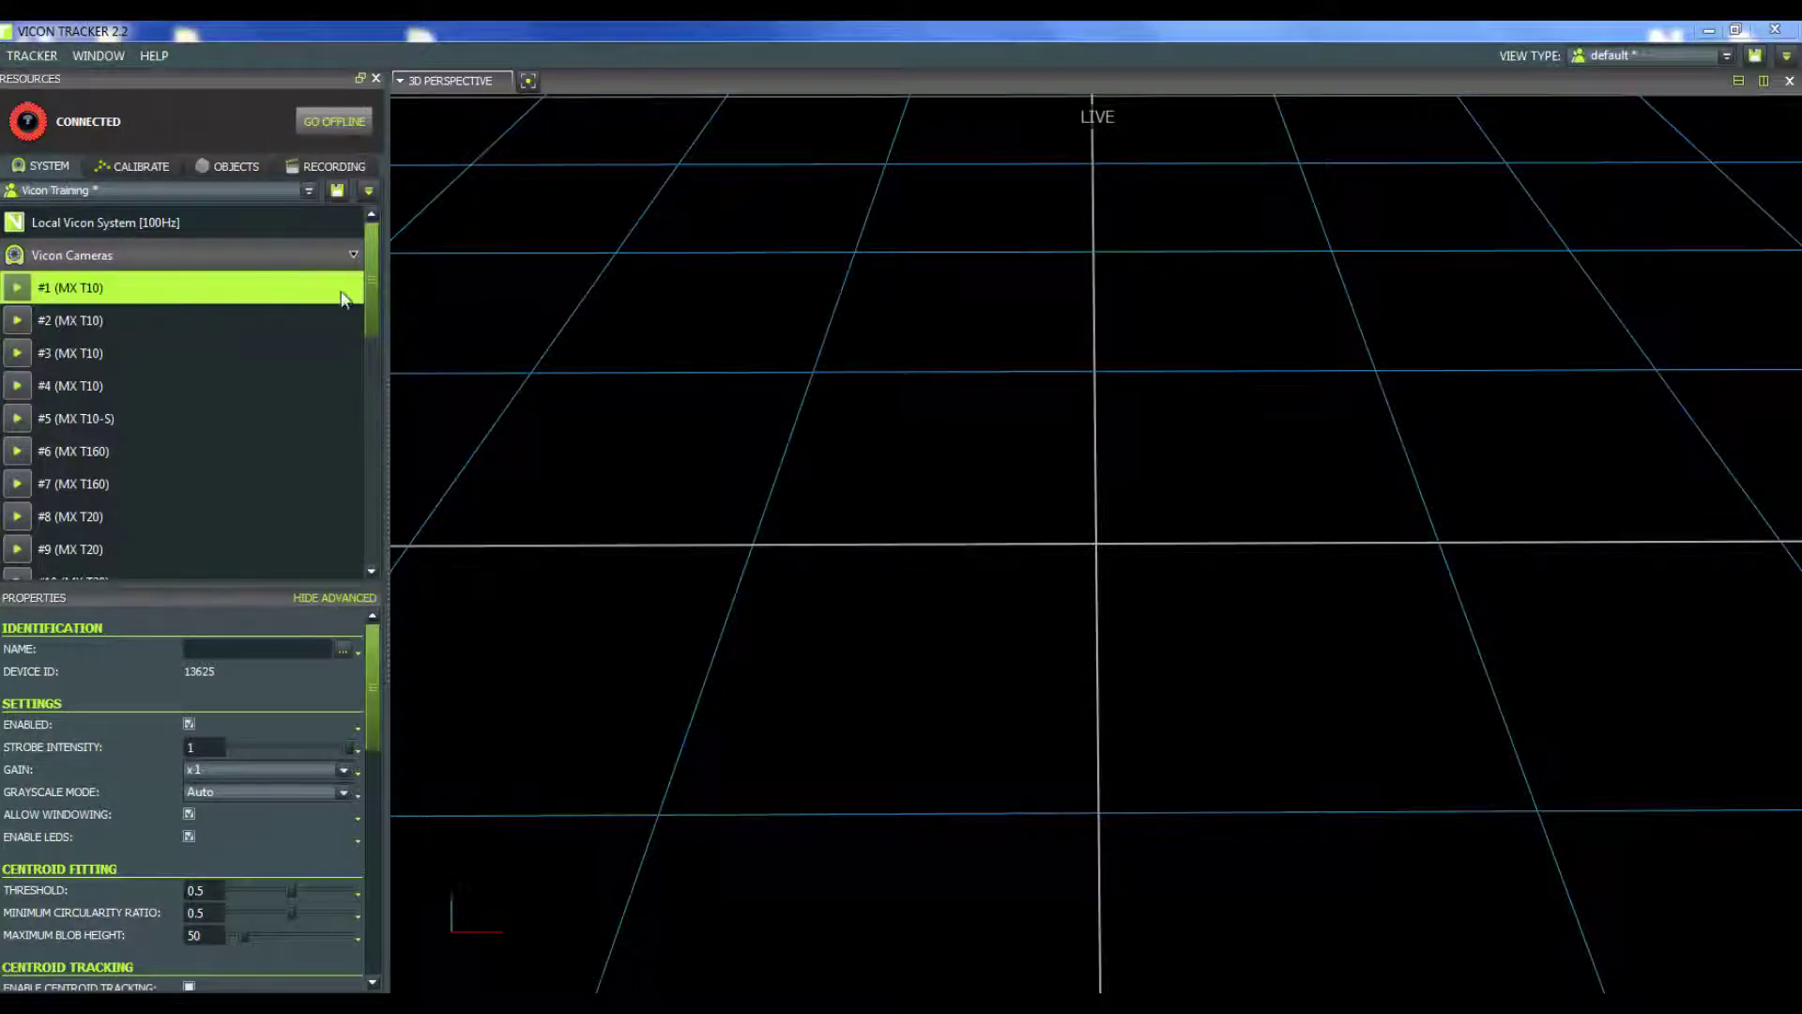
# Step: Select all 23 cameras, #1 through #23, in the Vicon Cameras list
pyautogui.moveTo(372, 282); pyautogui.dragTo(376, 465)
pyautogui.keyDown('shift'); pyautogui.click(241, 467); pyautogui.keyUp('shift')
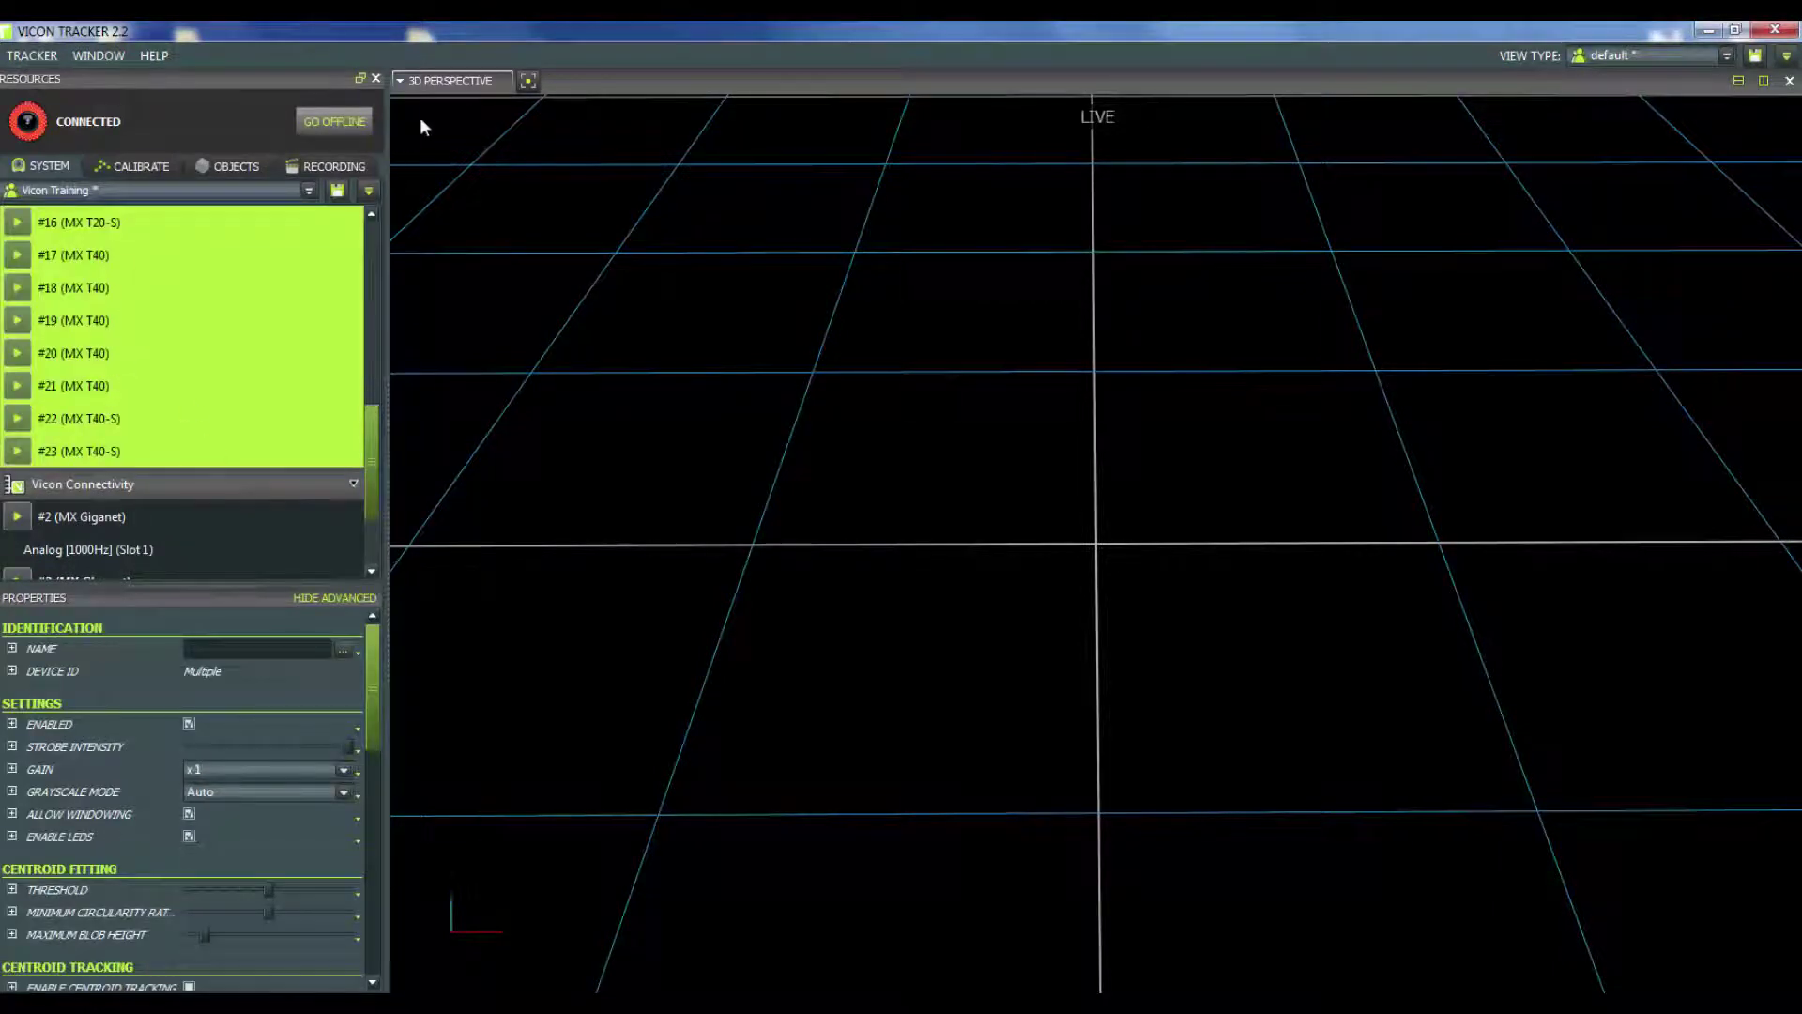
# Step: Switch the viewport to Camera view showing all 23 live feeds, and show the Calibrate settings
pyautogui.click(448, 84)
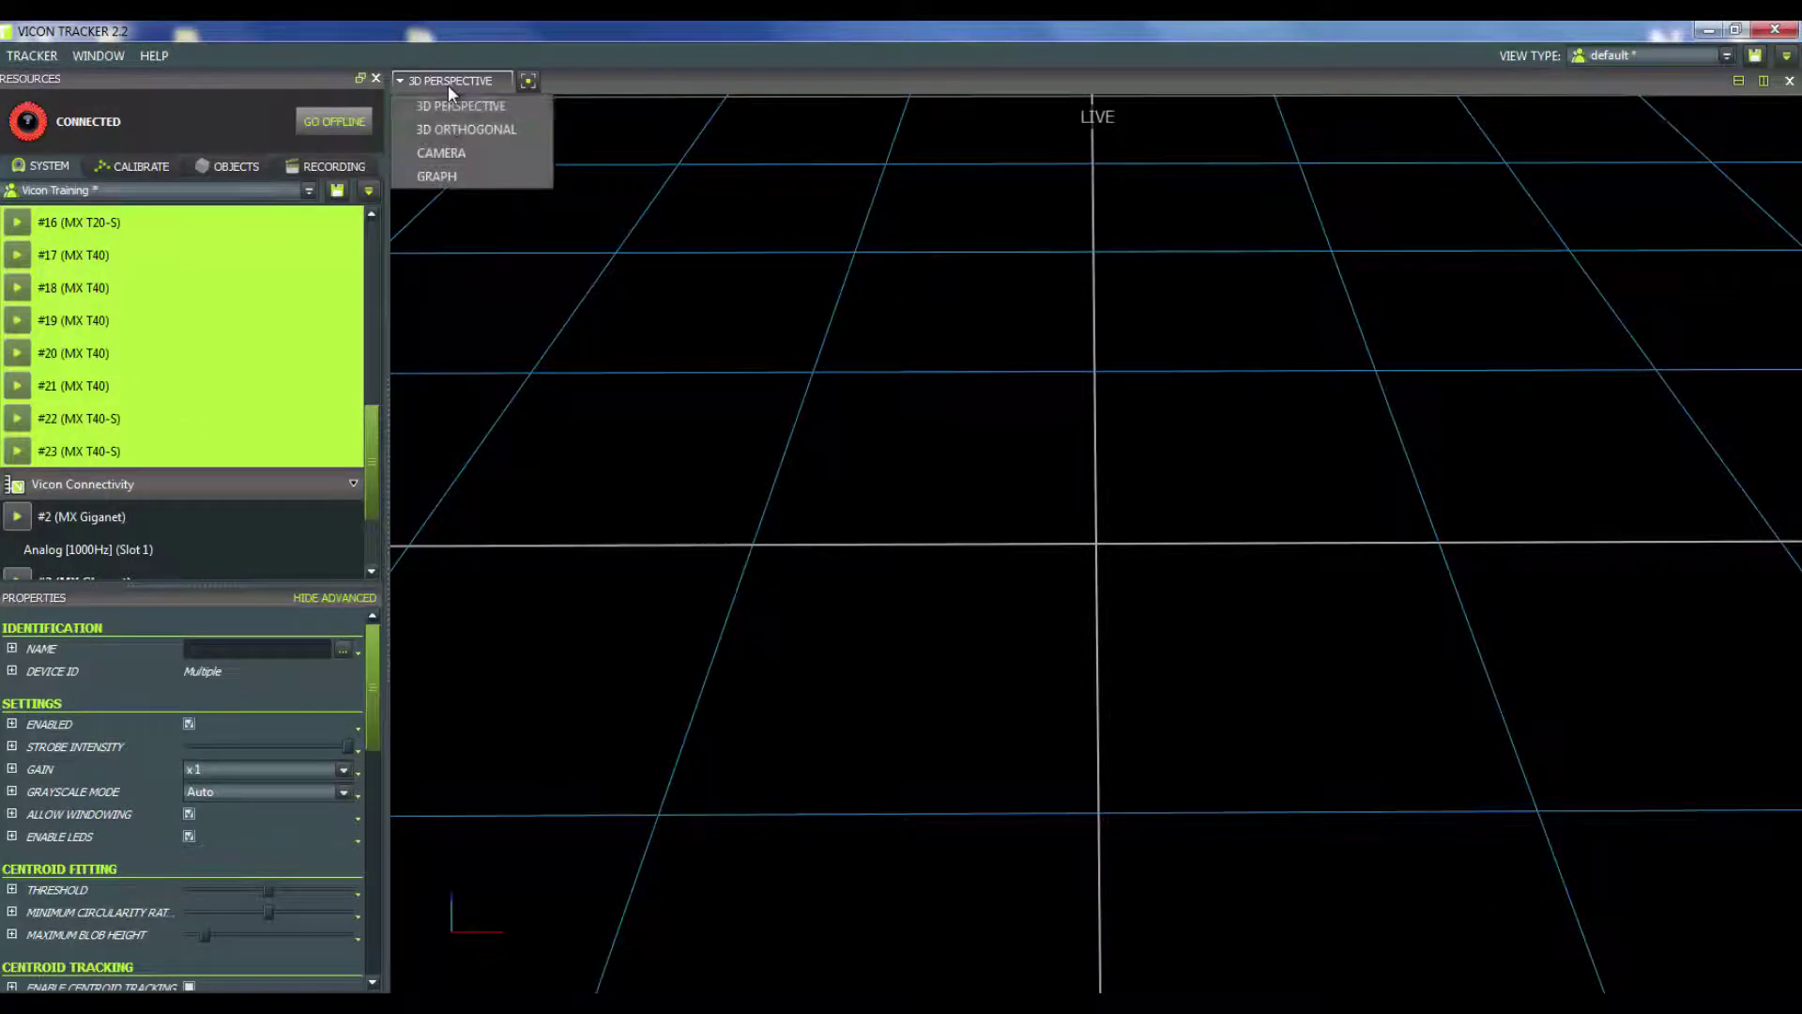
pyautogui.click(448, 150)
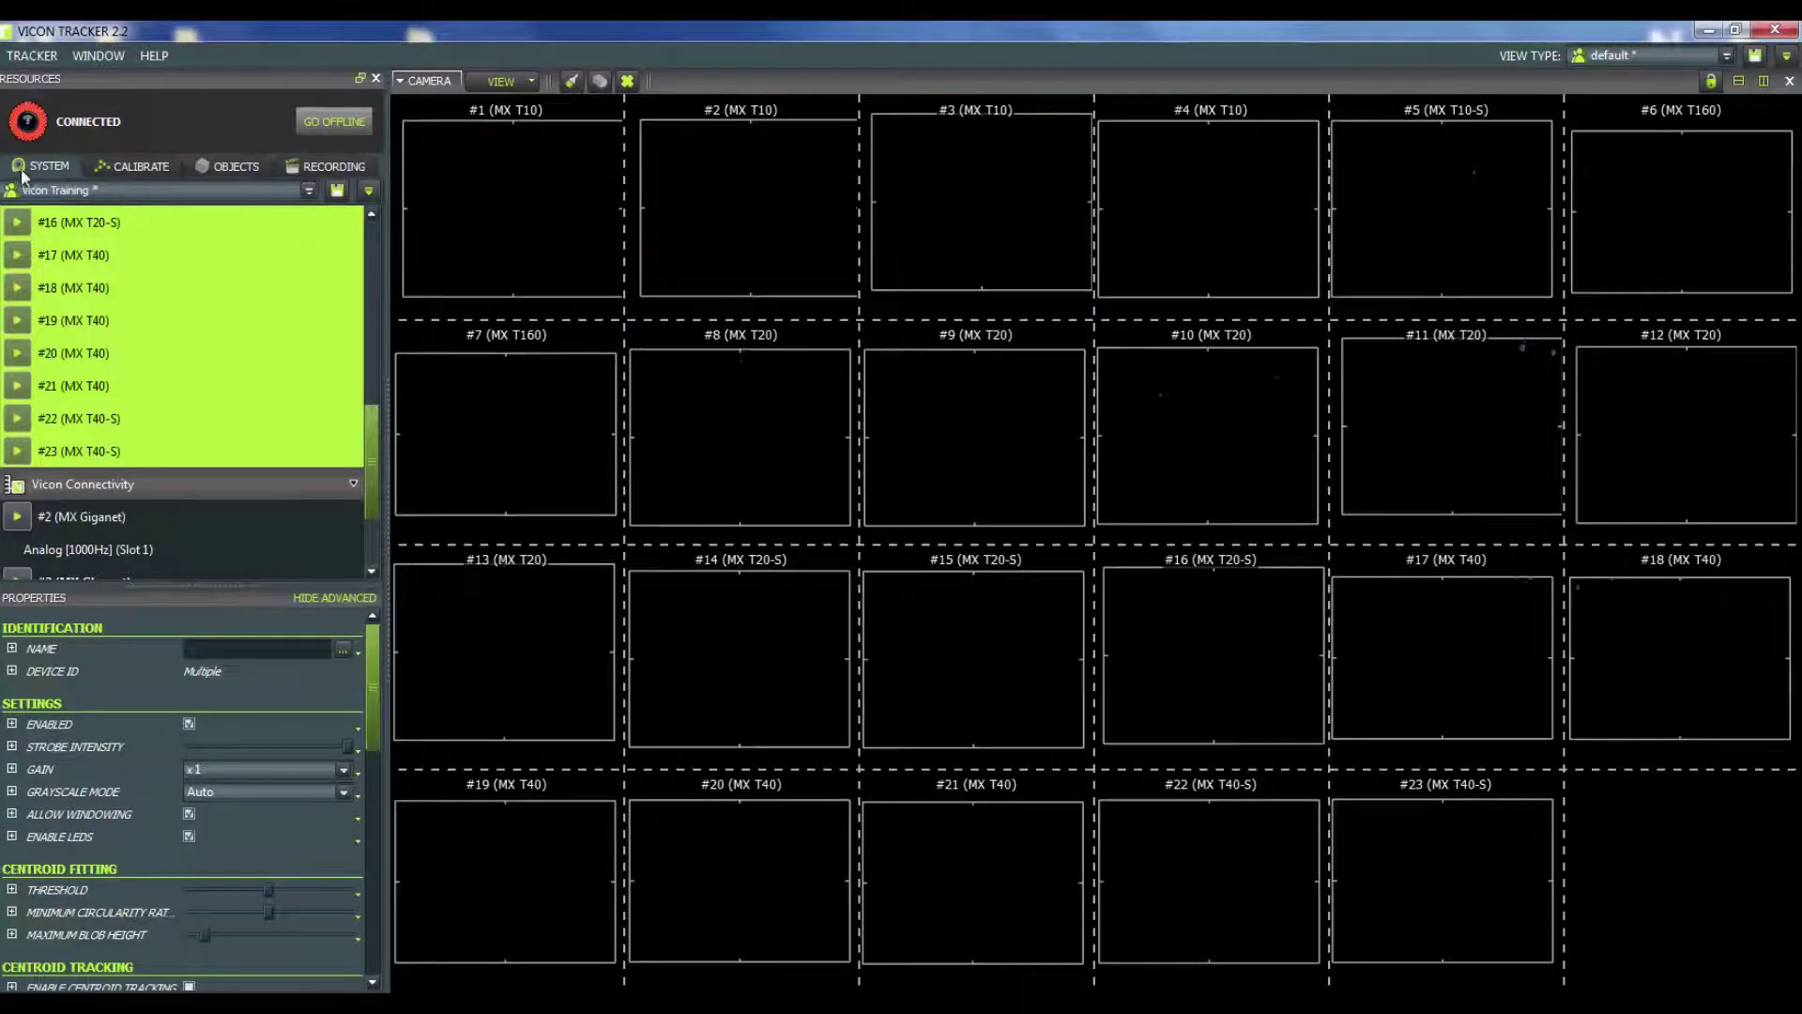
pyautogui.click(127, 163)
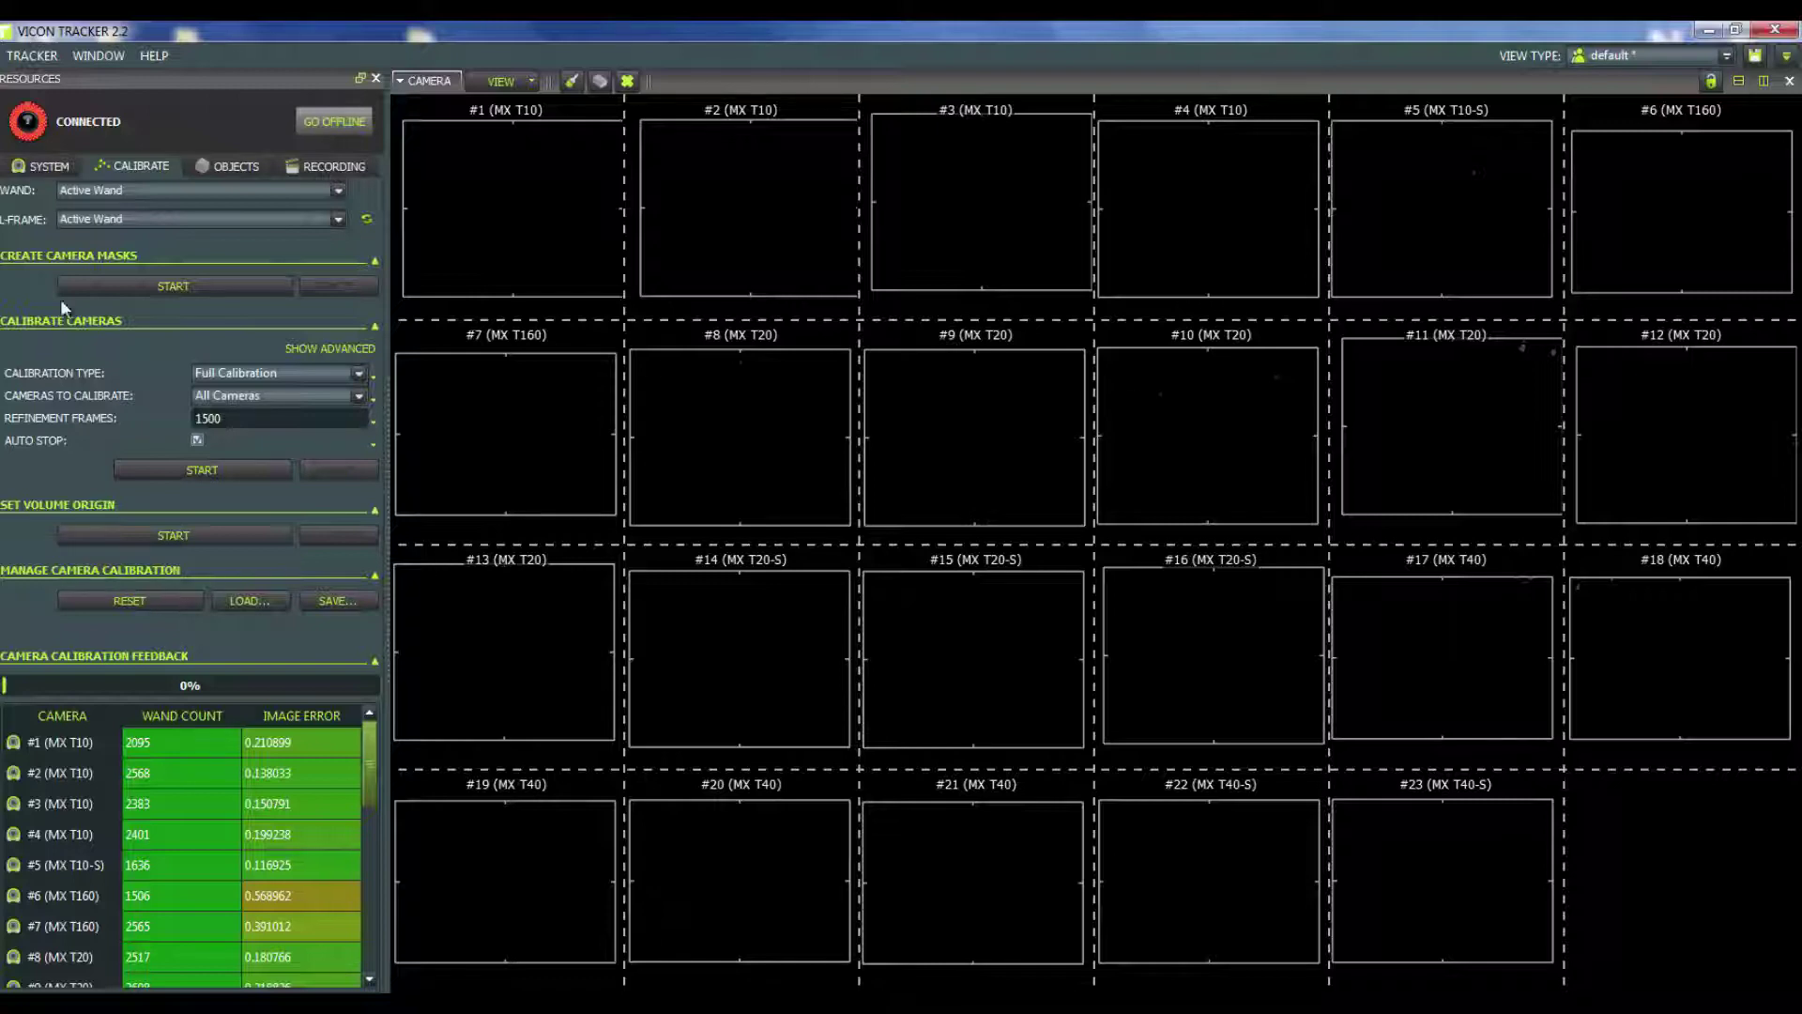
# Step: Run Create Camera Masks from start to stop to mask all cameras
pyautogui.click(122, 287)
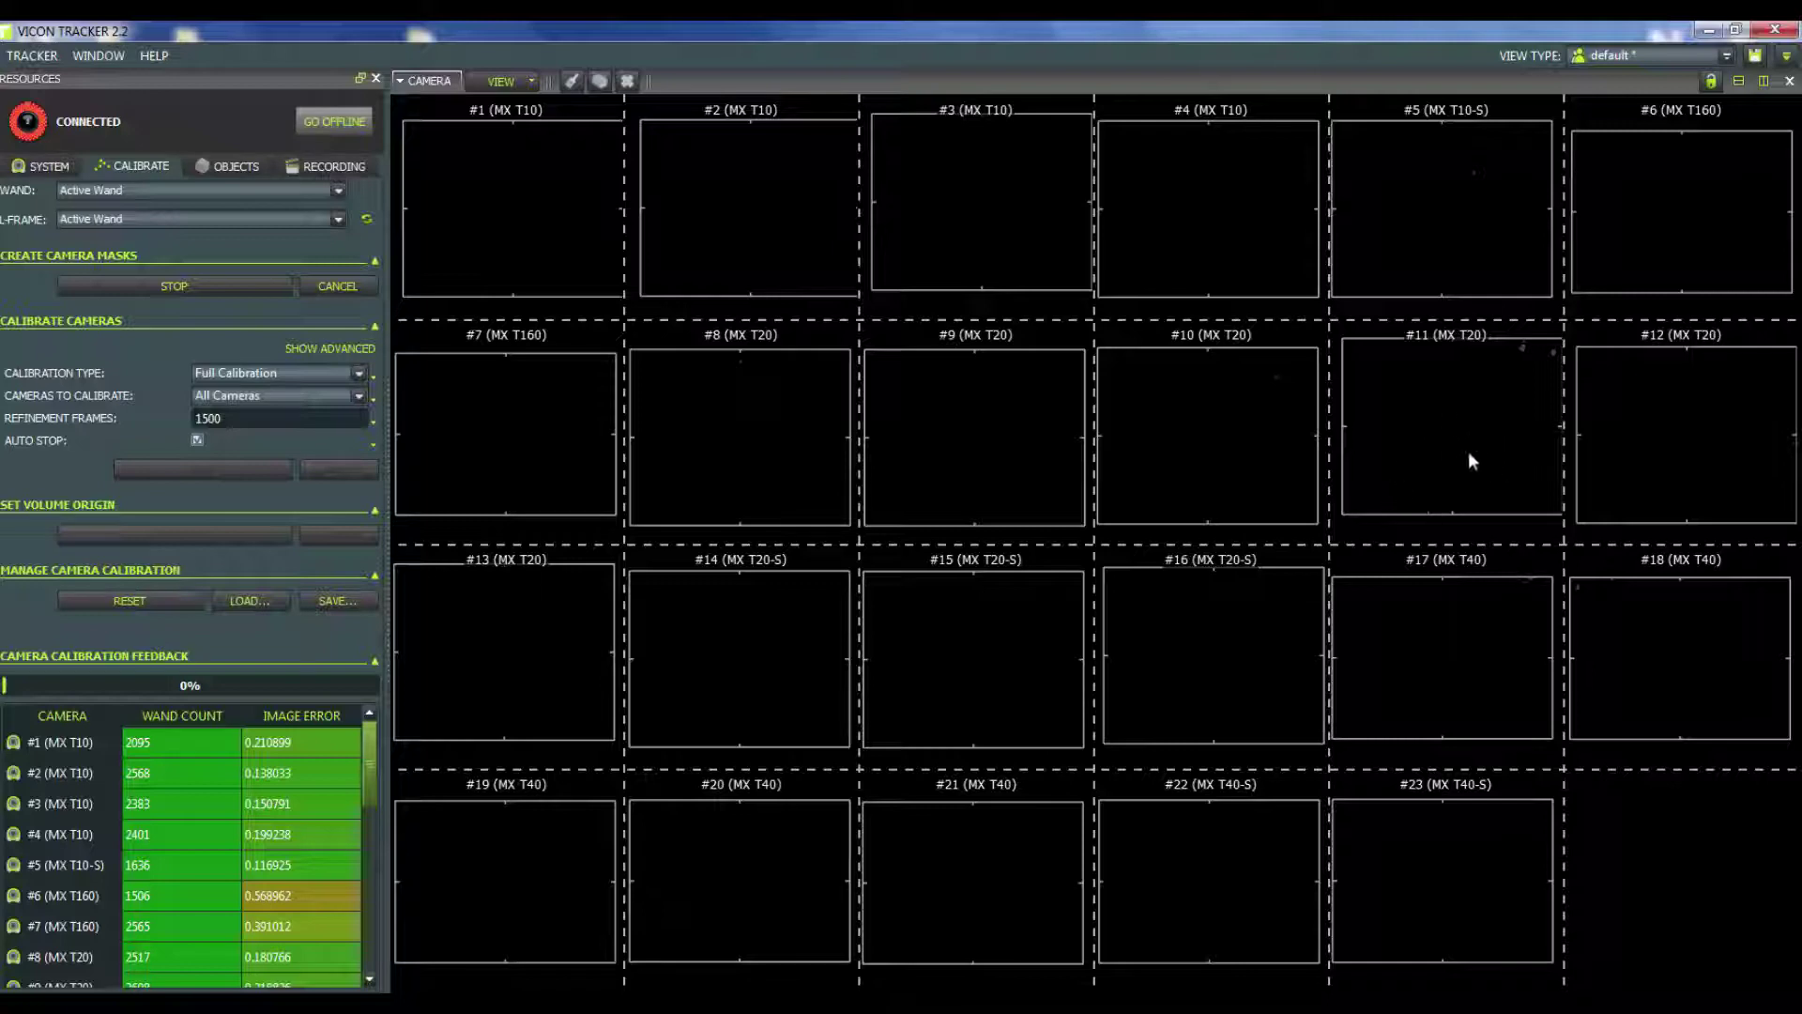
pyautogui.click(182, 282)
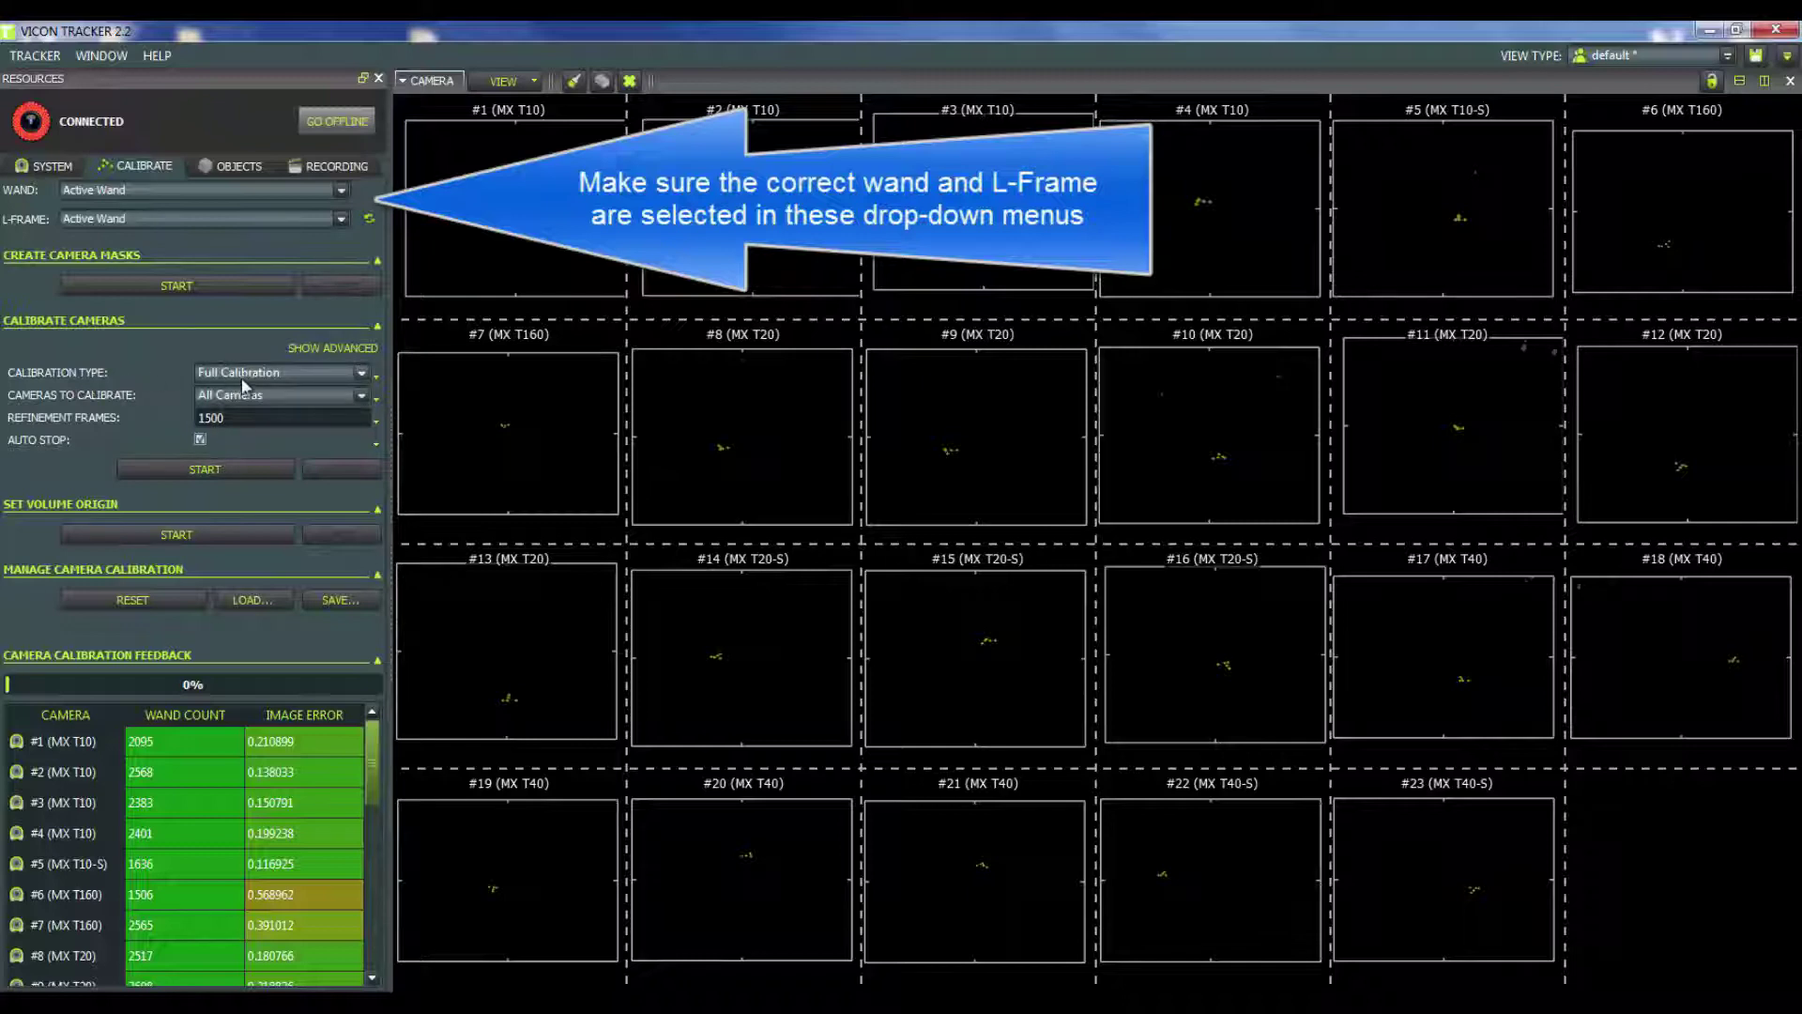
pyautogui.click(362, 377)
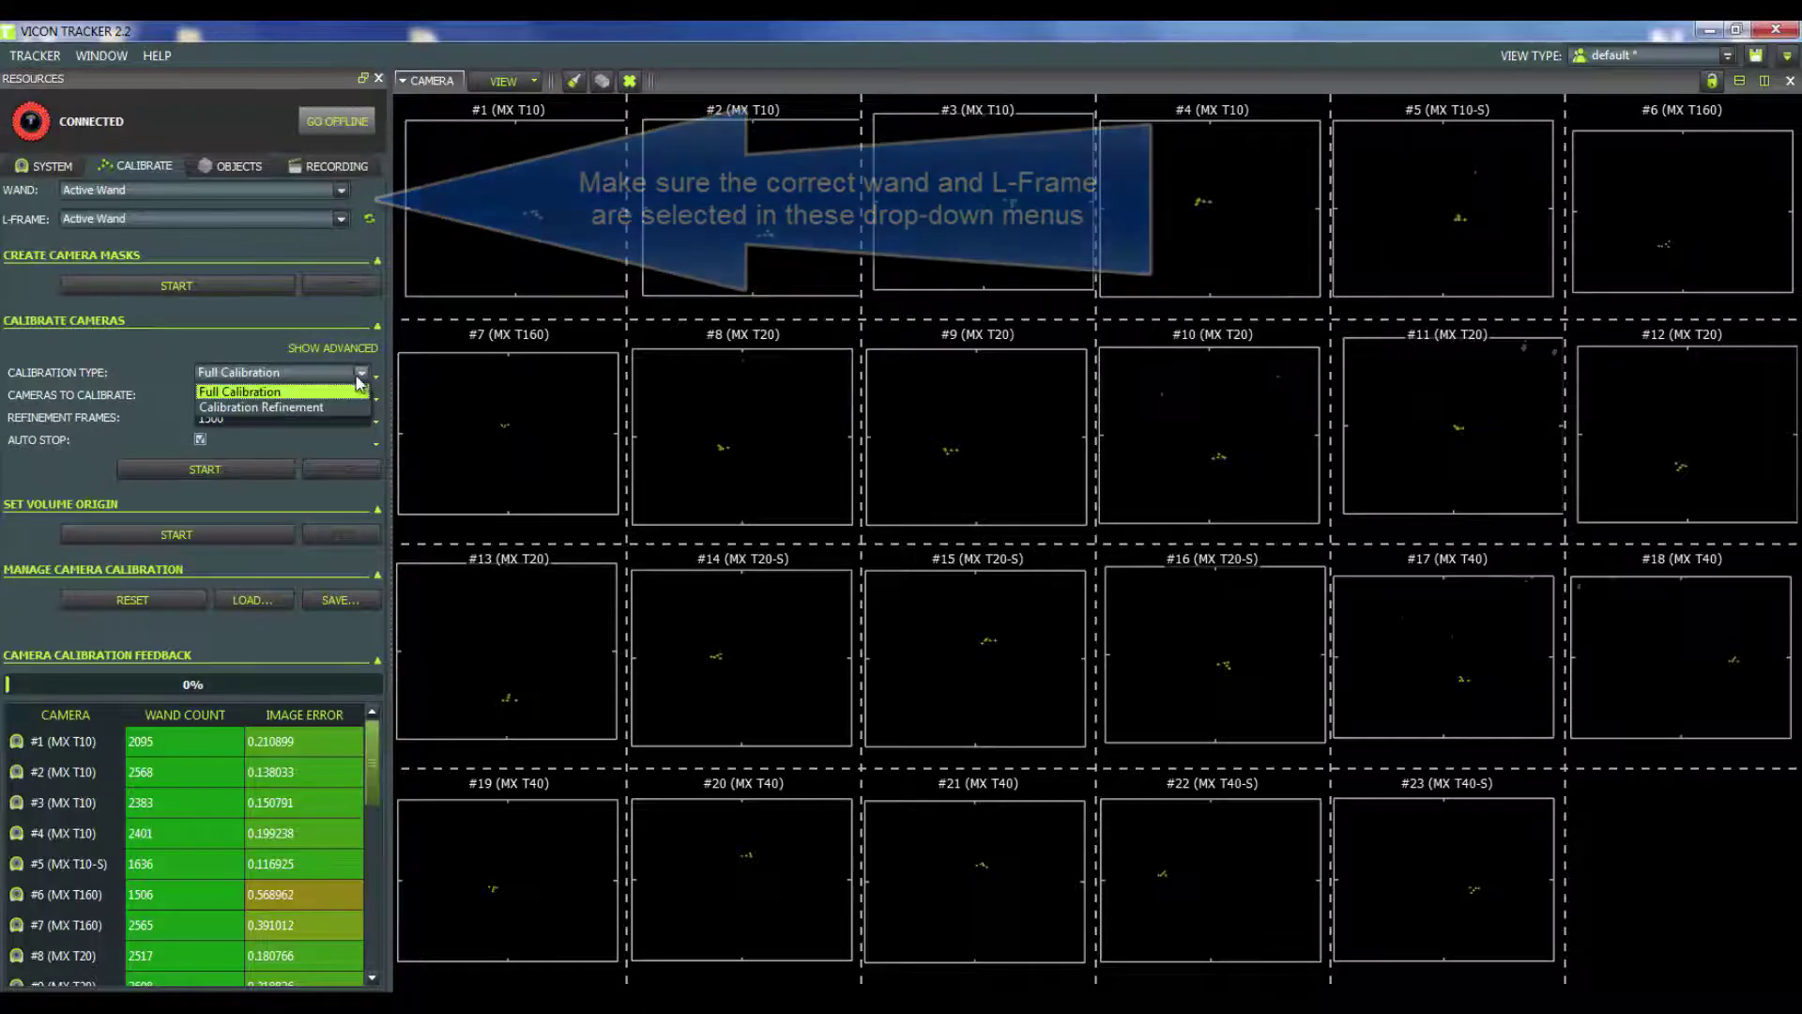
pyautogui.click(258, 342)
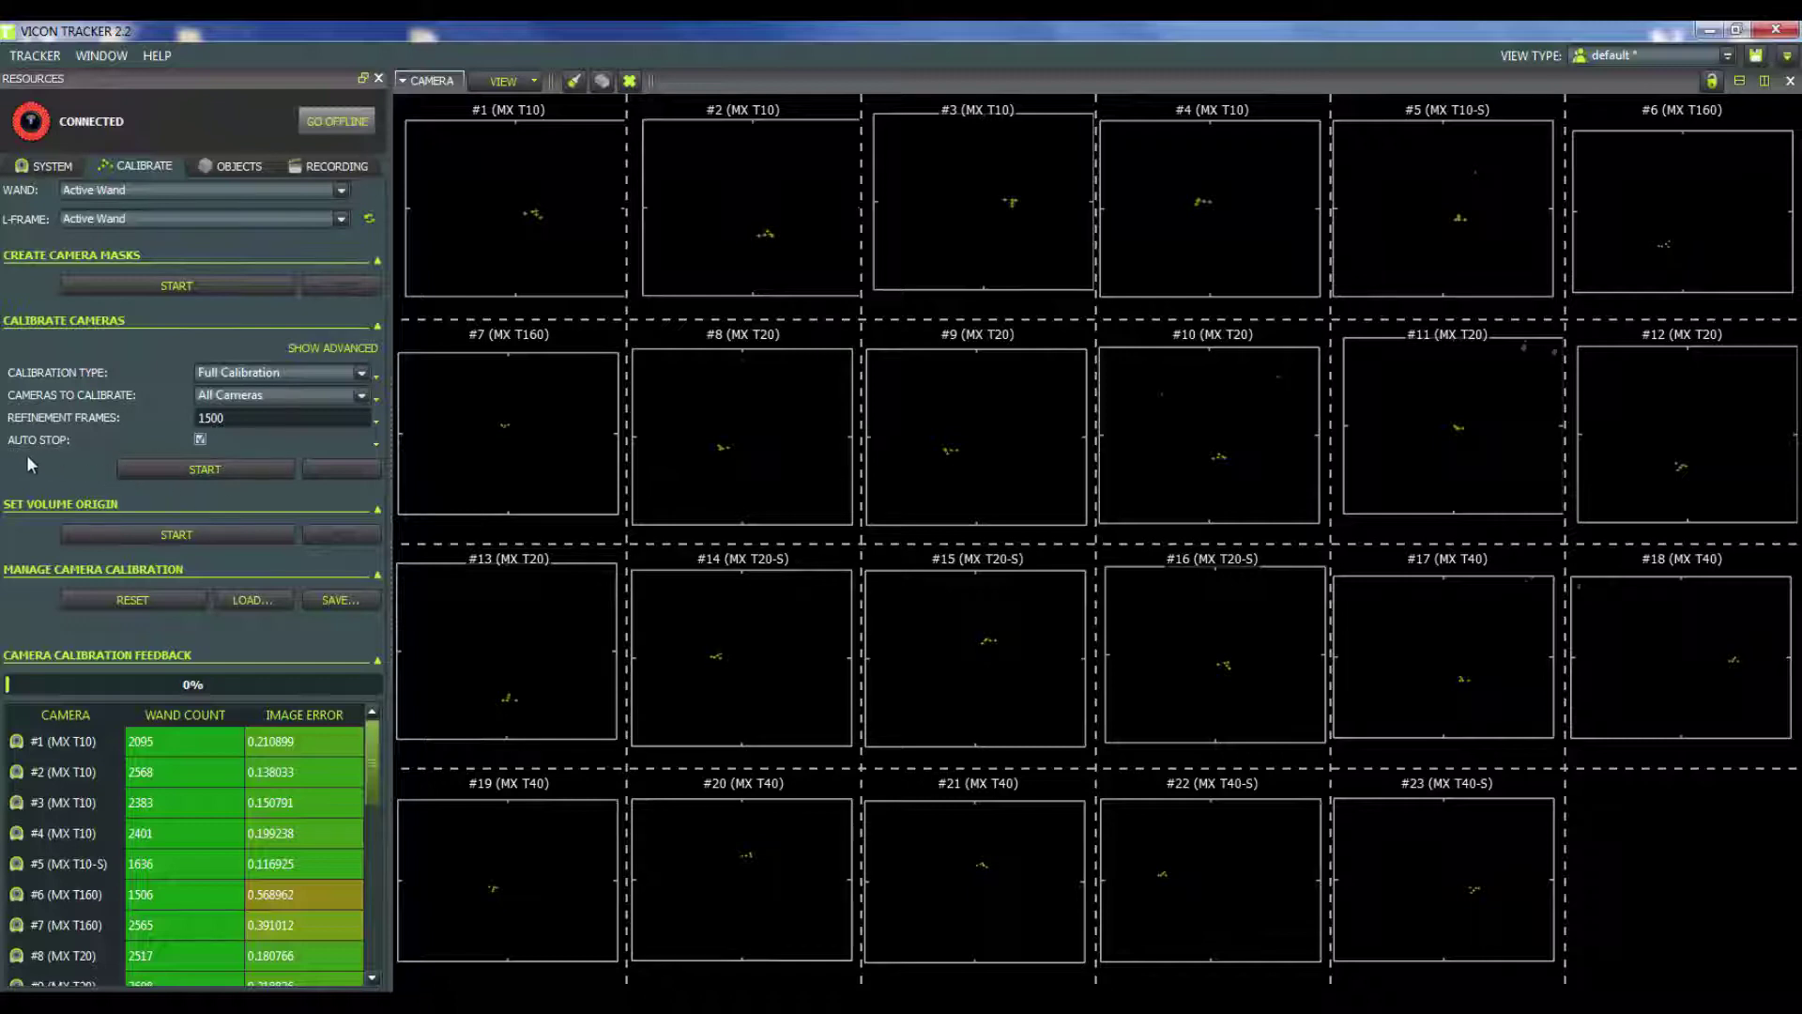
# Step: Start wand calibration with auto stop enabled, and collapse the mask, origin and management sections
pyautogui.click(199, 440)
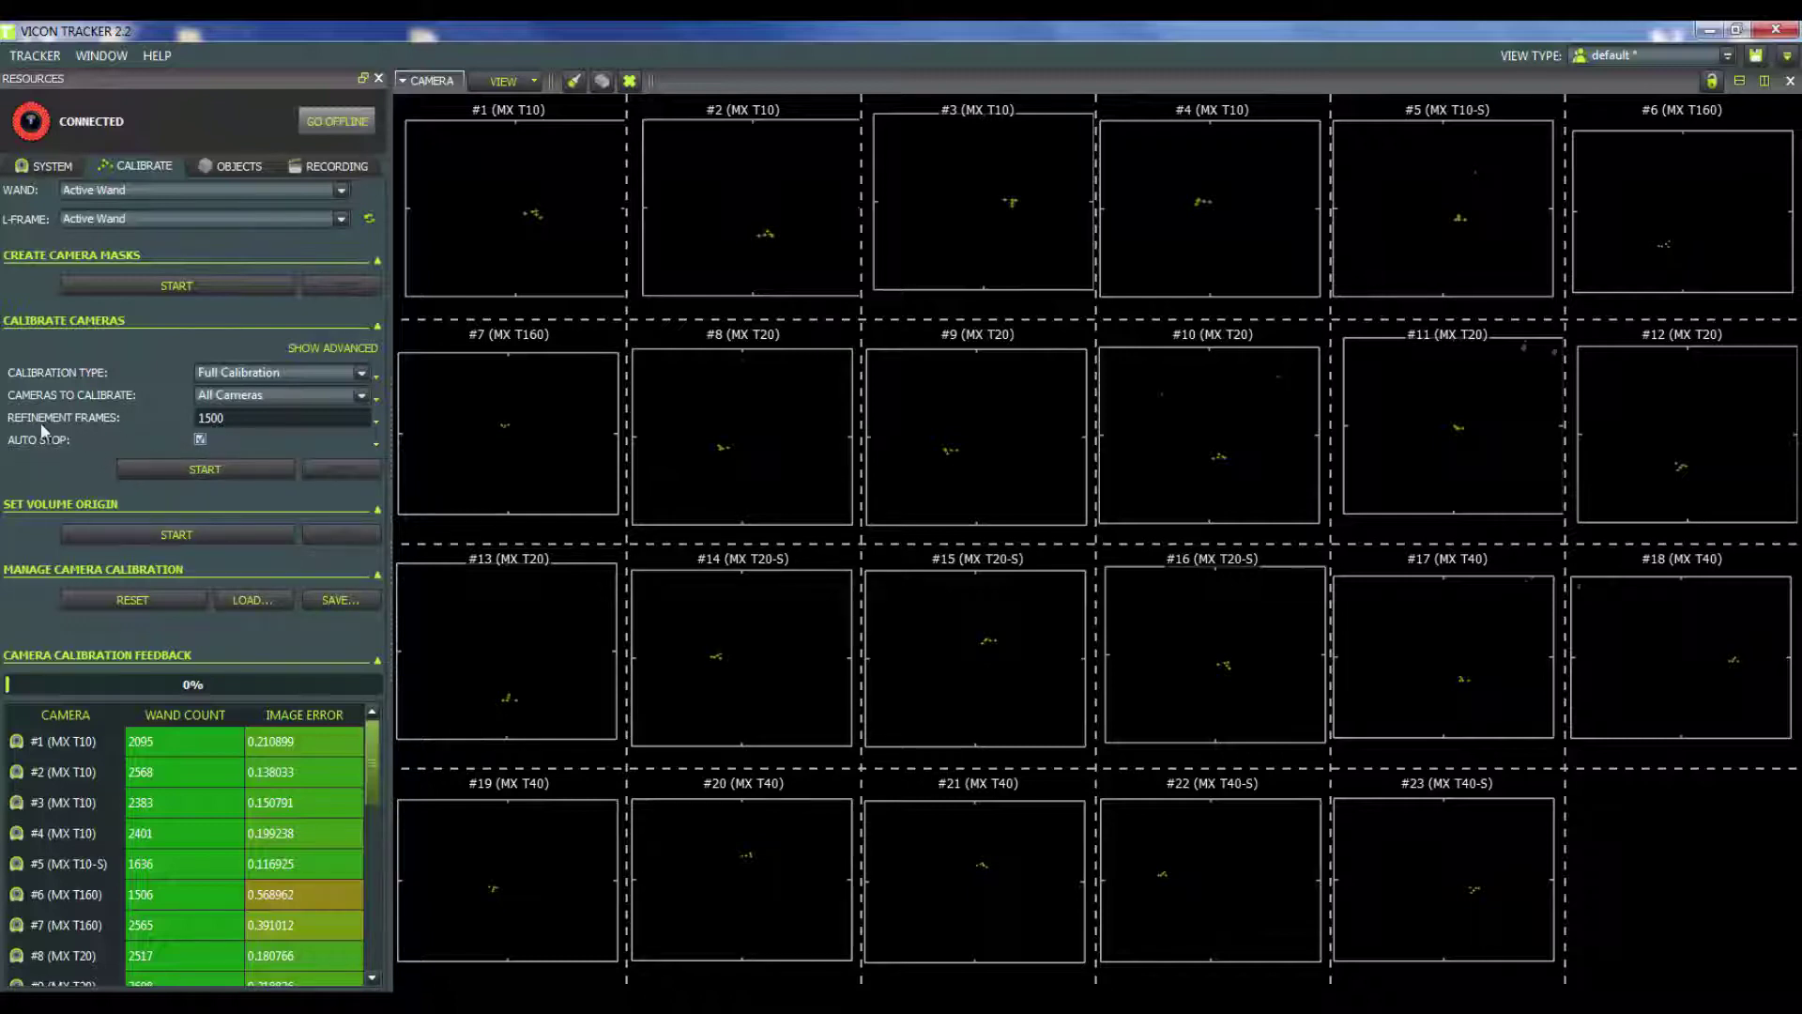
pyautogui.click(203, 469)
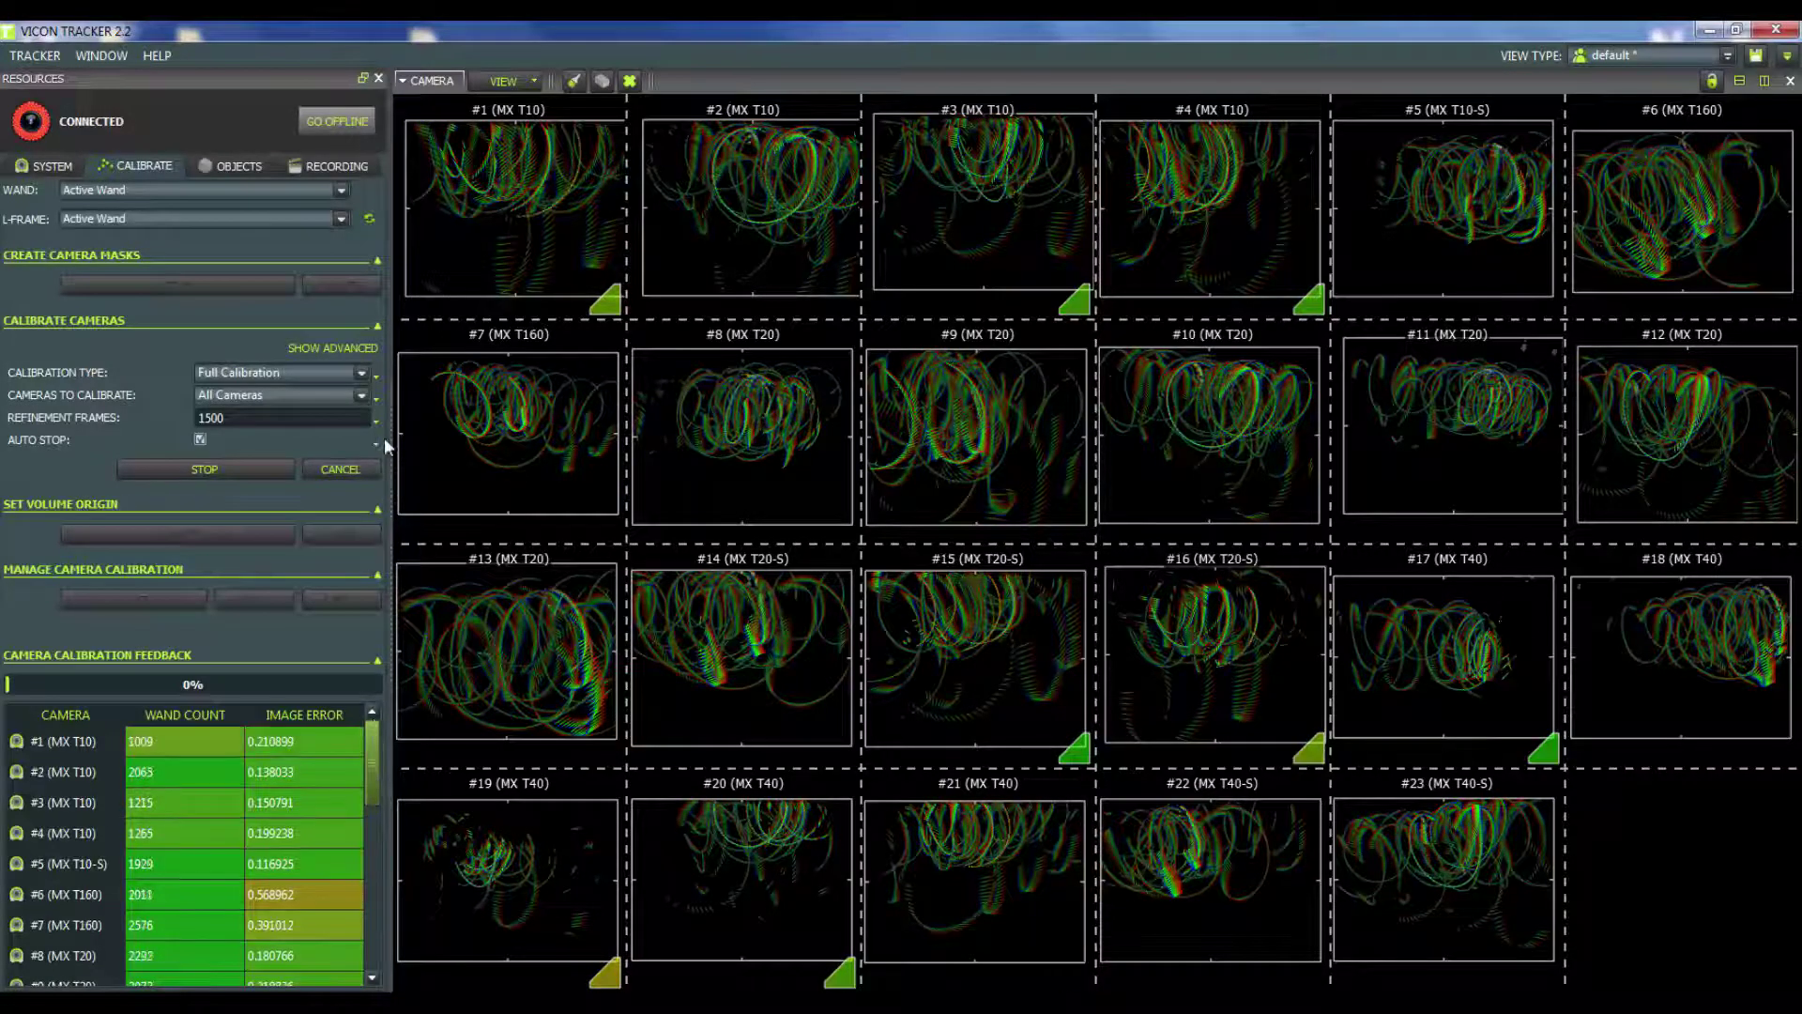
pyautogui.click(377, 324)
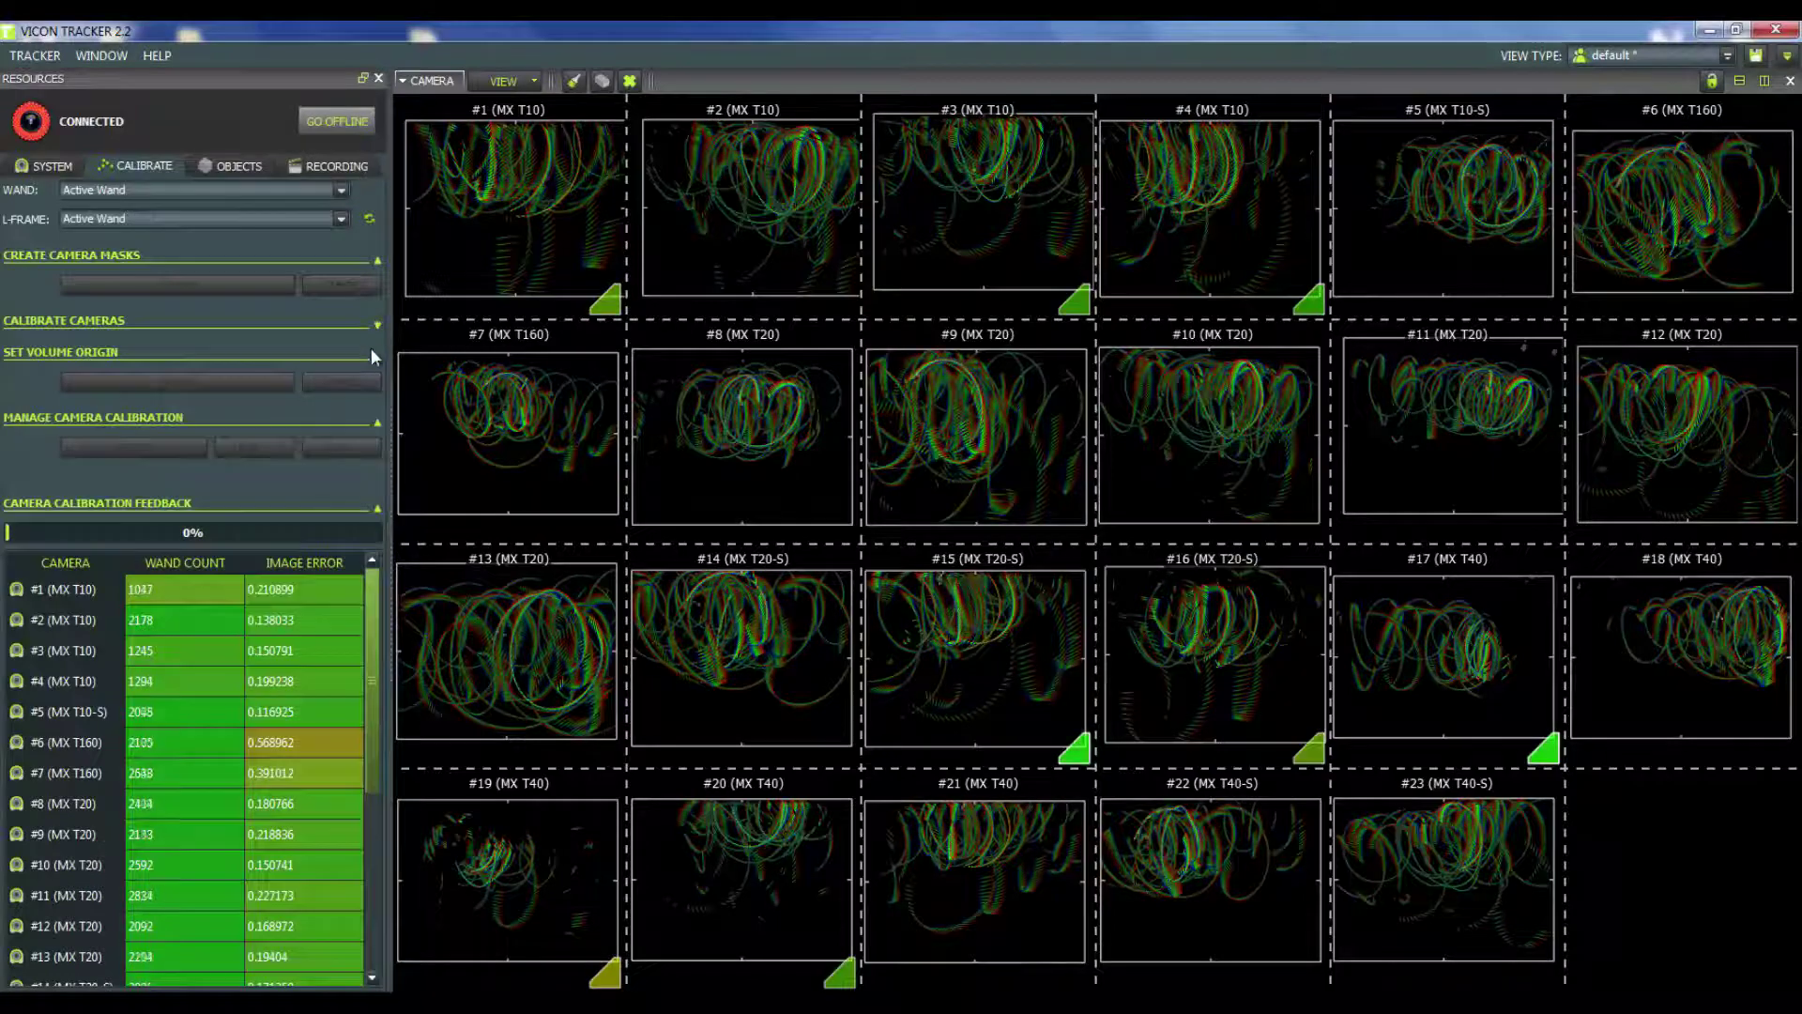
pyautogui.click(376, 354)
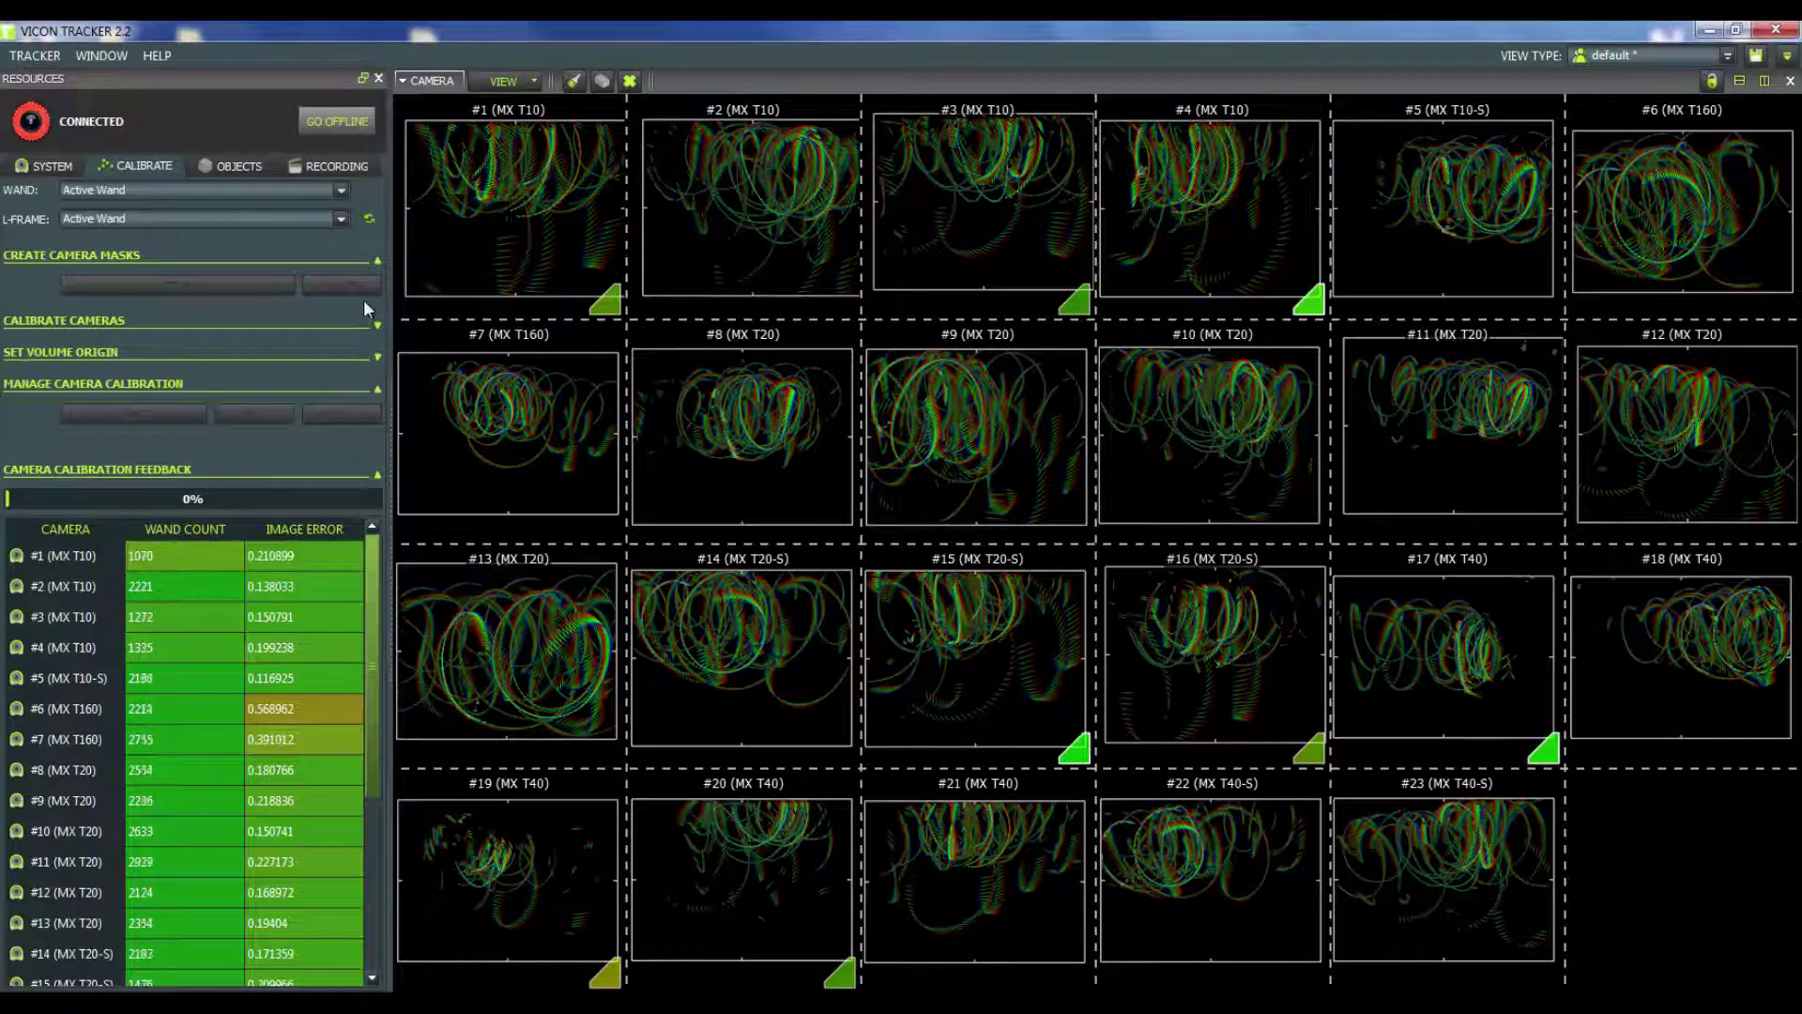
pyautogui.click(376, 258)
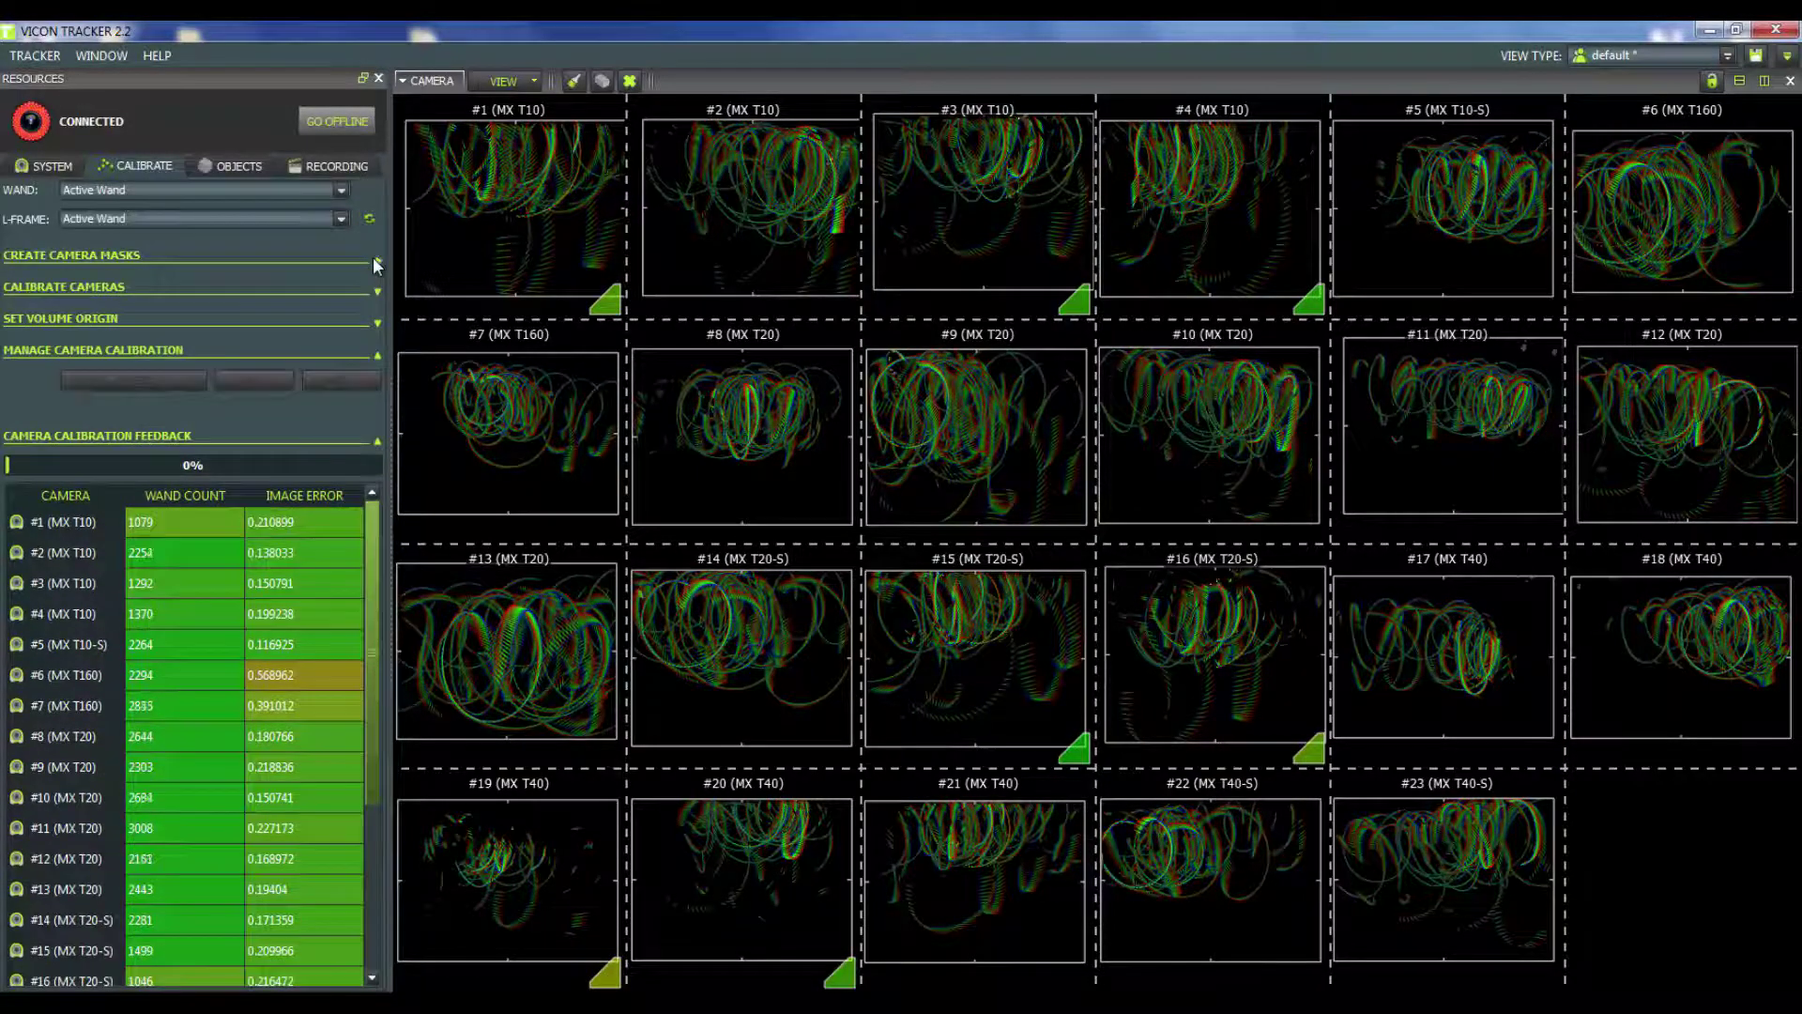
pyautogui.click(376, 354)
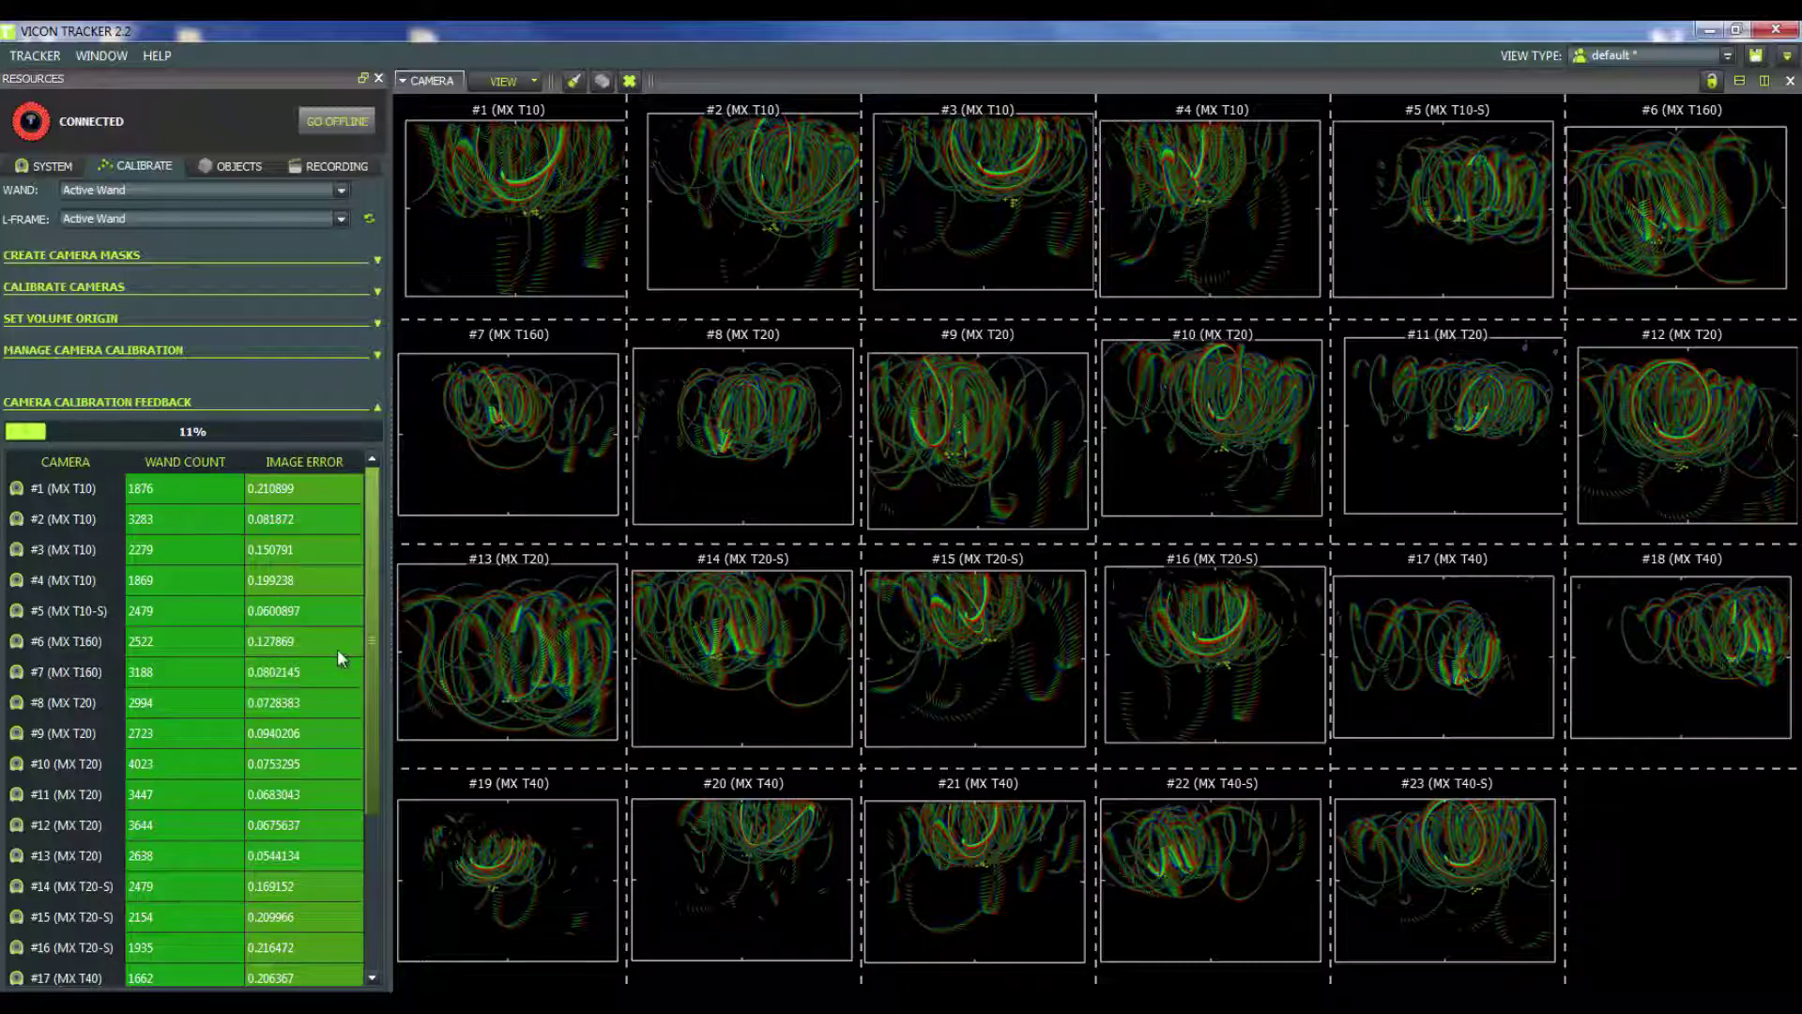
# Step: Review wand counts and image errors for all 23 cameras in the Camera Calibration Feedback table
pyautogui.scroll(-2, 362, 735)
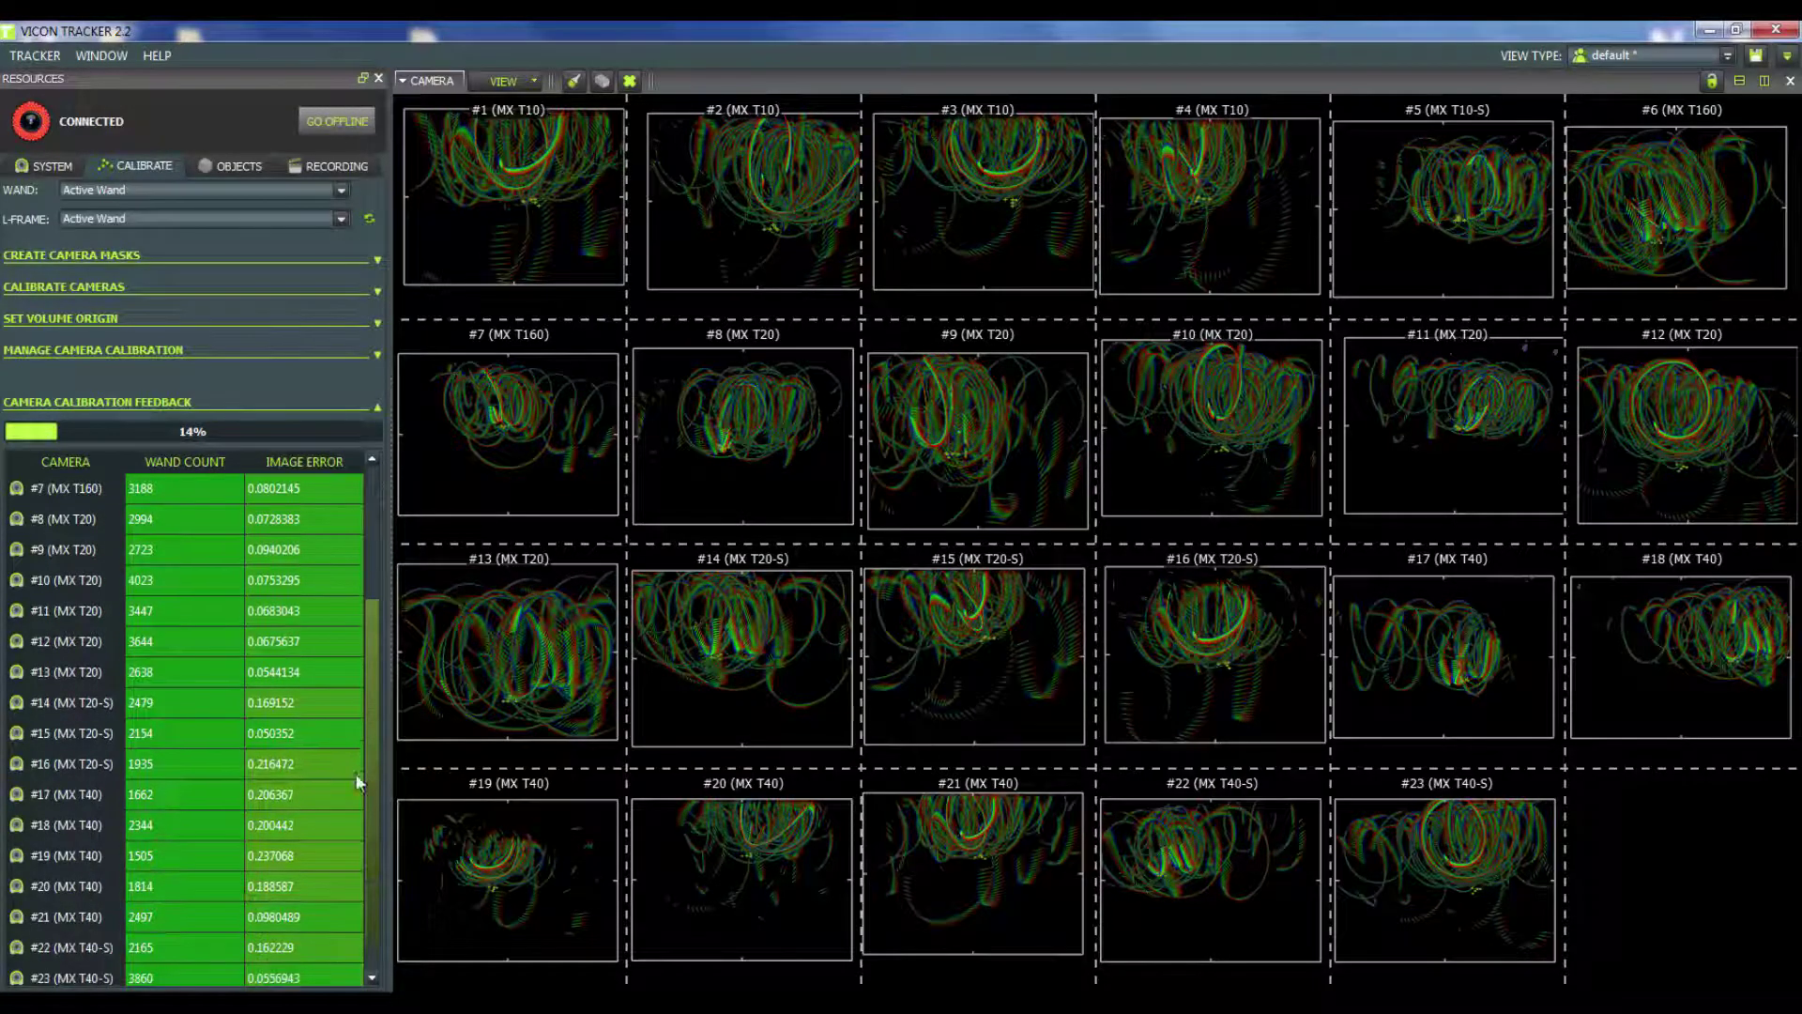
pyautogui.scroll(-1, 344, 794)
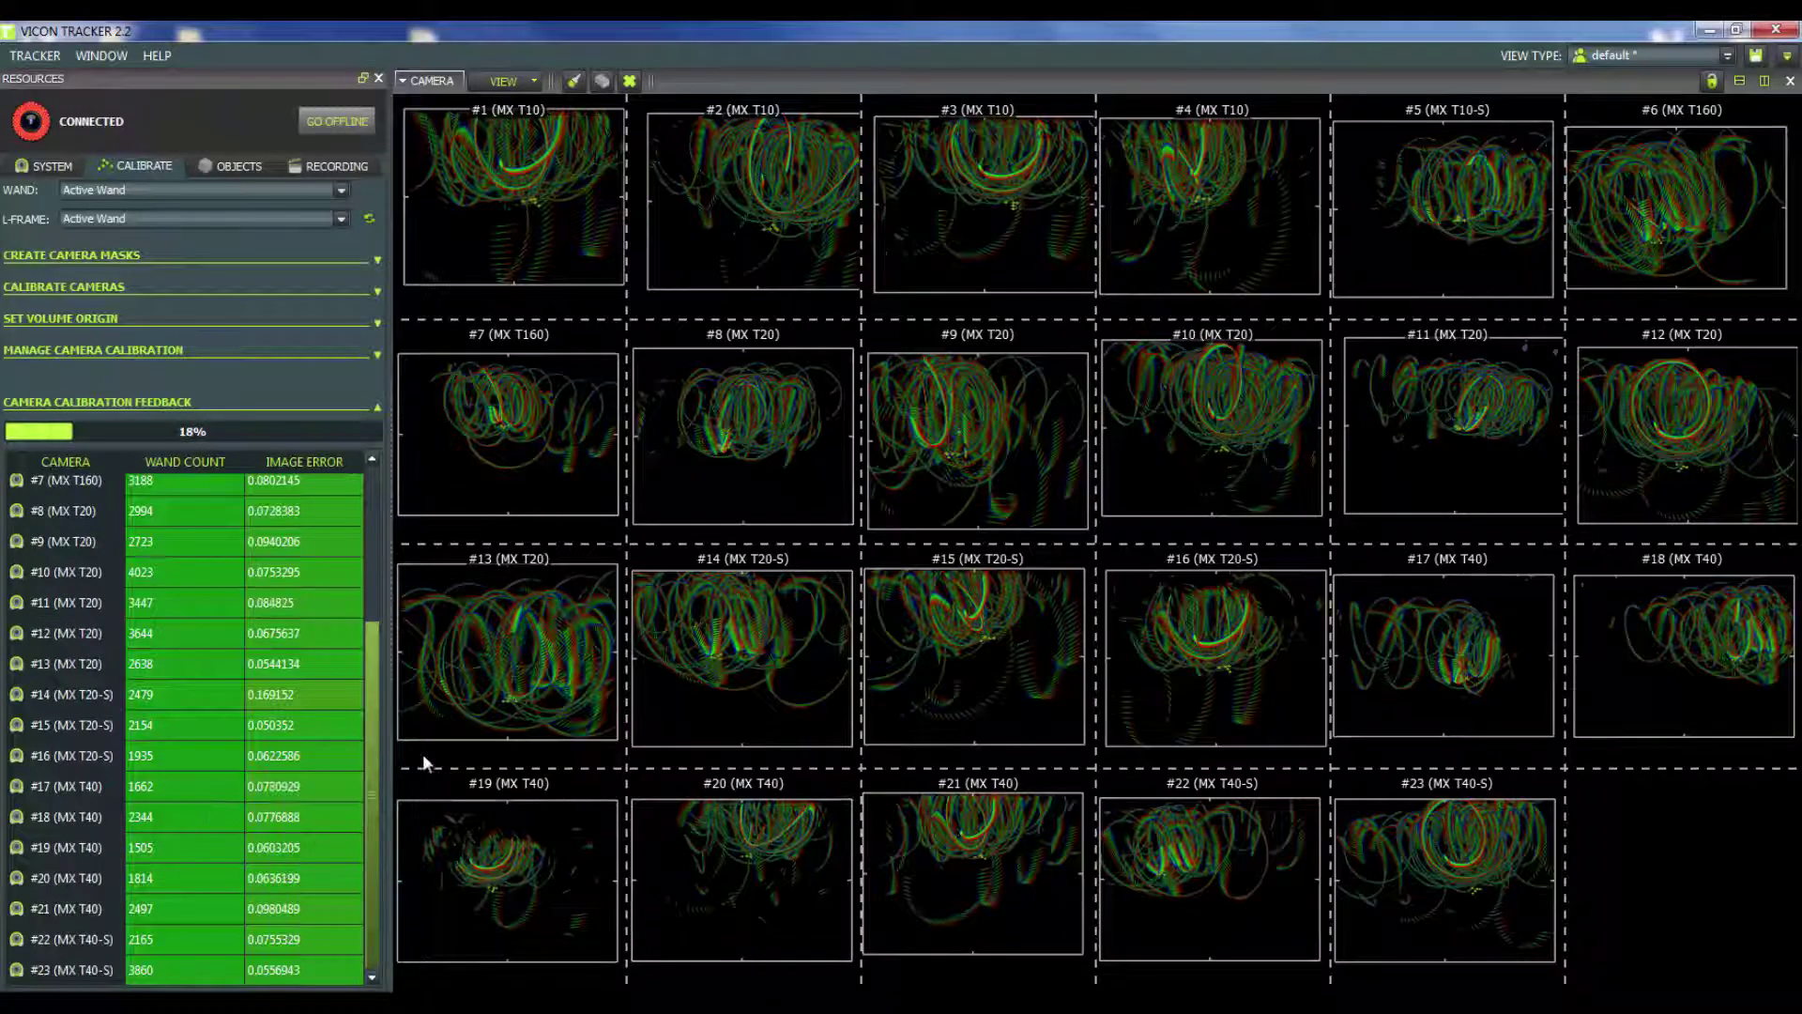
pyautogui.moveTo(375, 728); pyautogui.dragTo(371, 543)
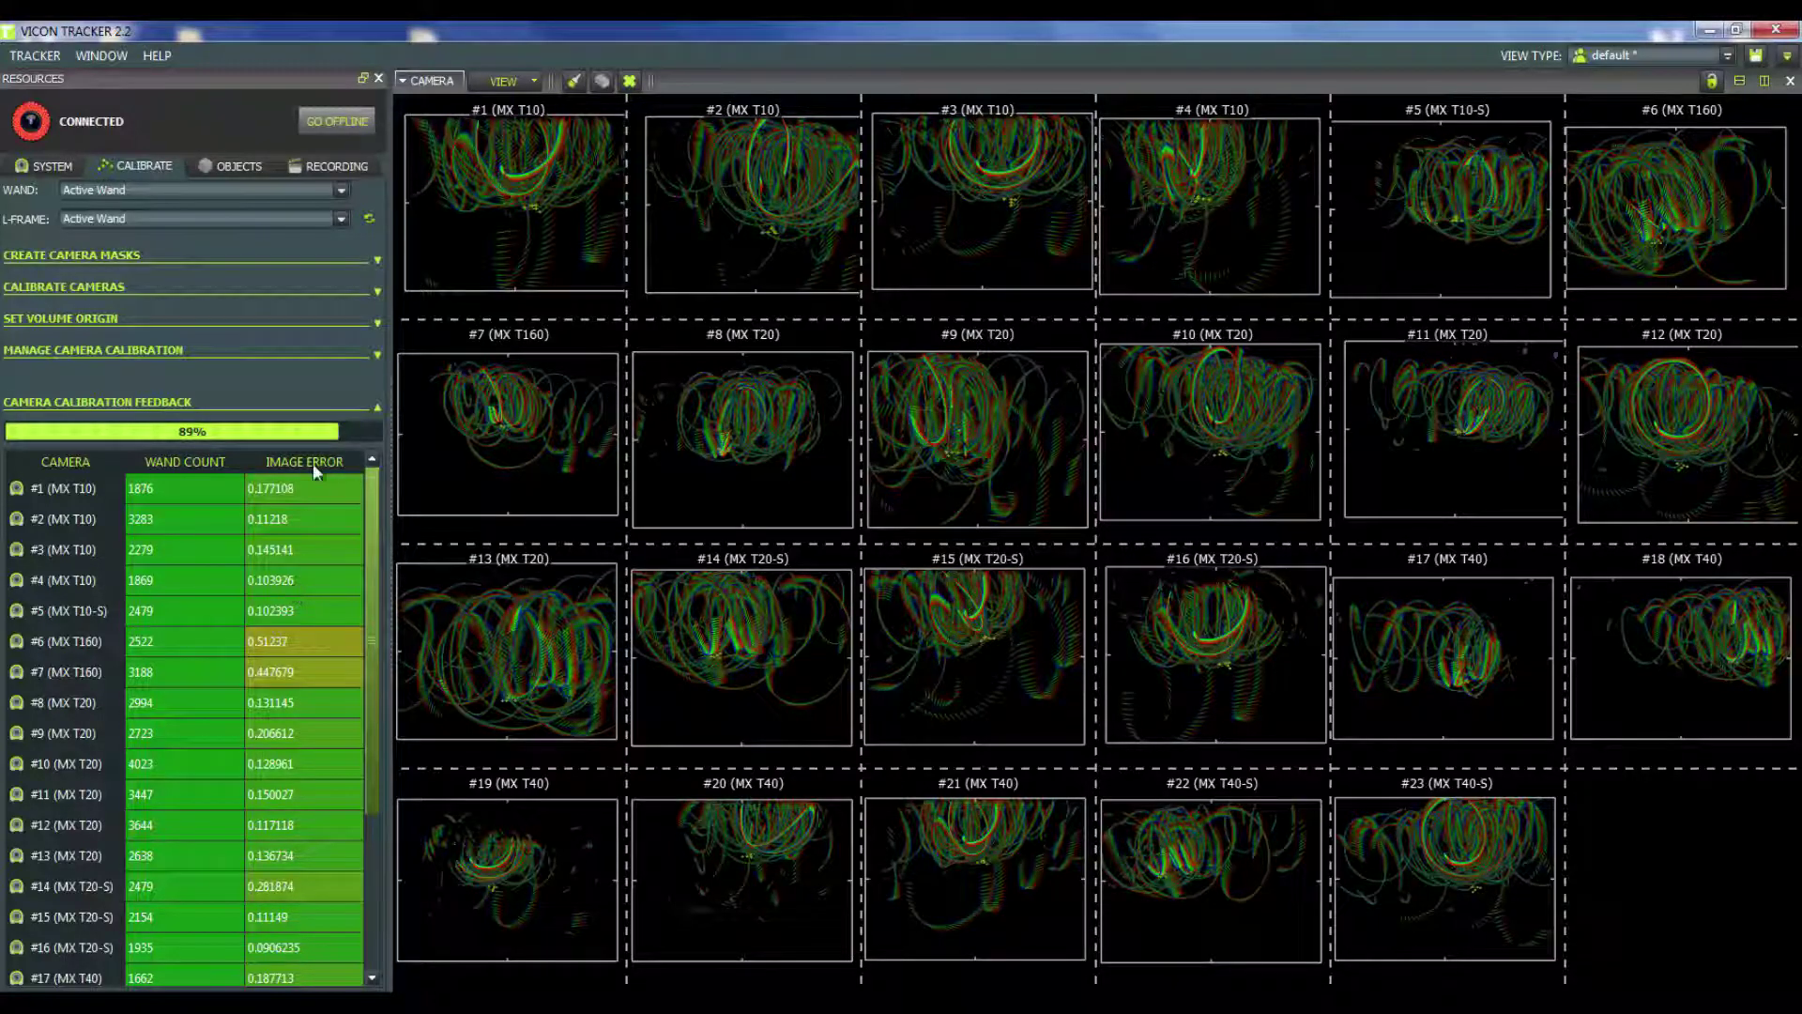
# Step: Expand Set Volume Origin and switch the view to 3D Perspective showing the overhead cameras
pyautogui.click(376, 320)
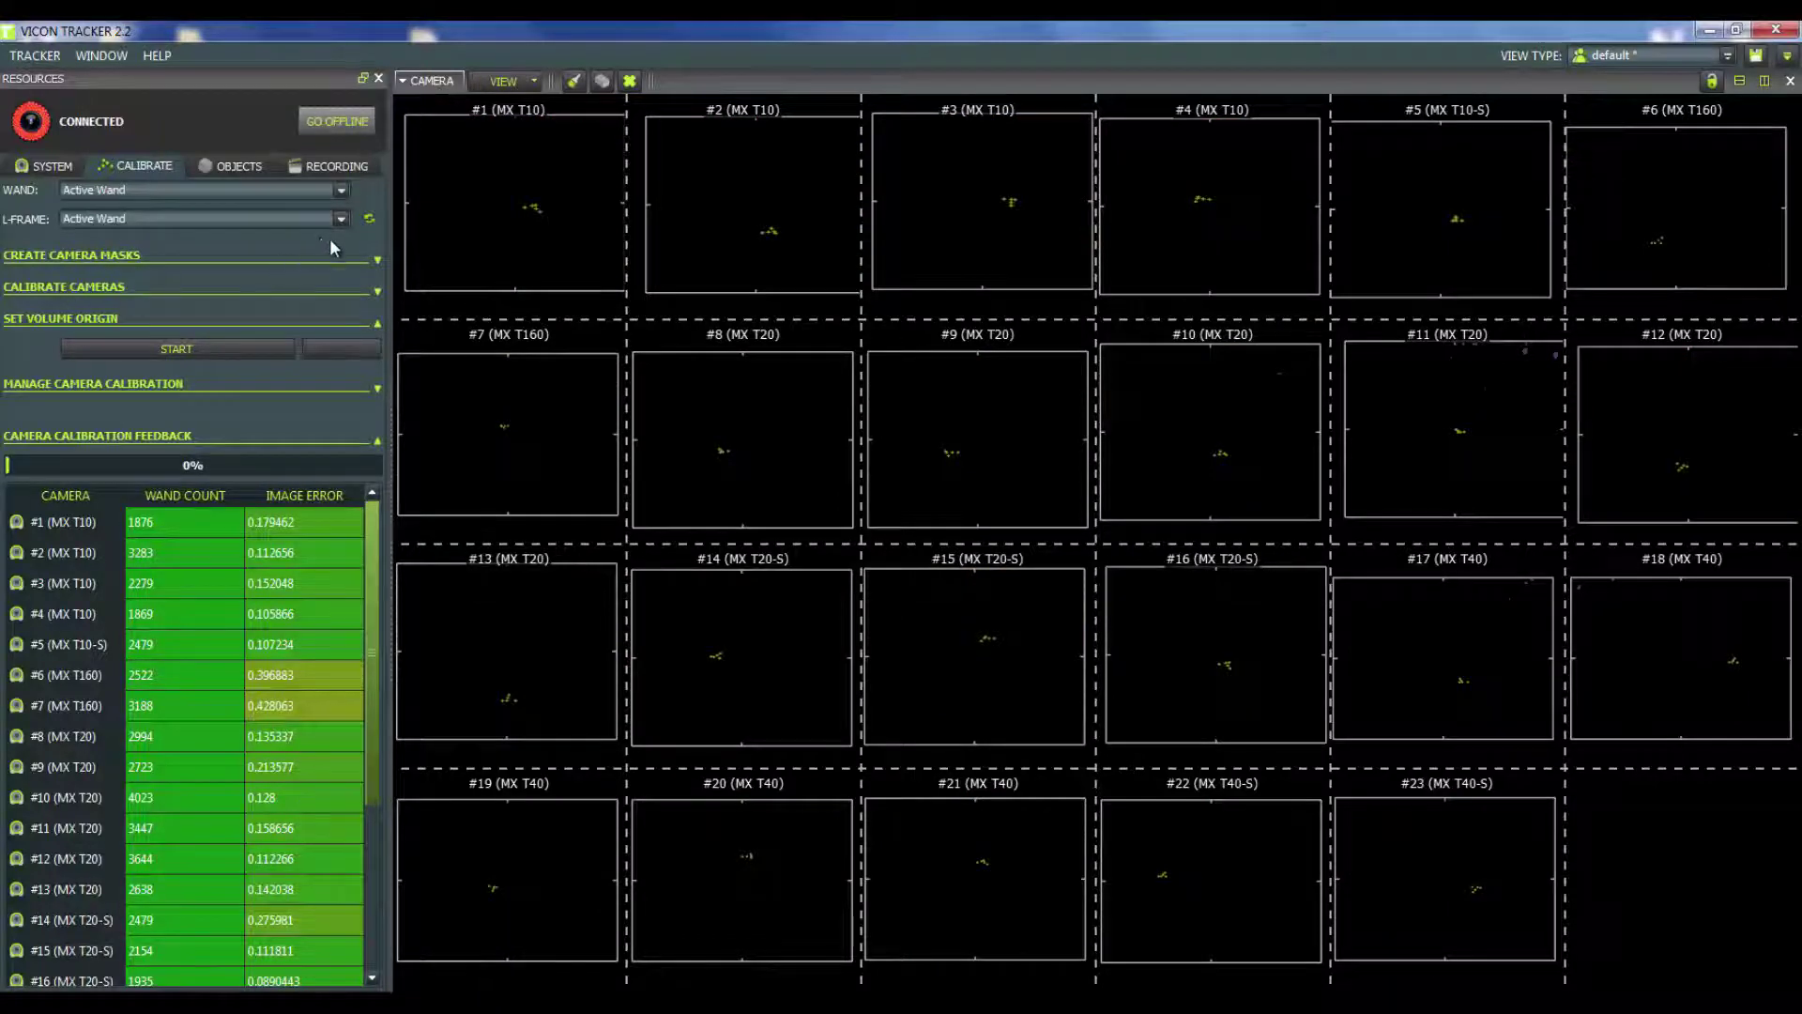
pyautogui.click(427, 81)
pyautogui.click(451, 105)
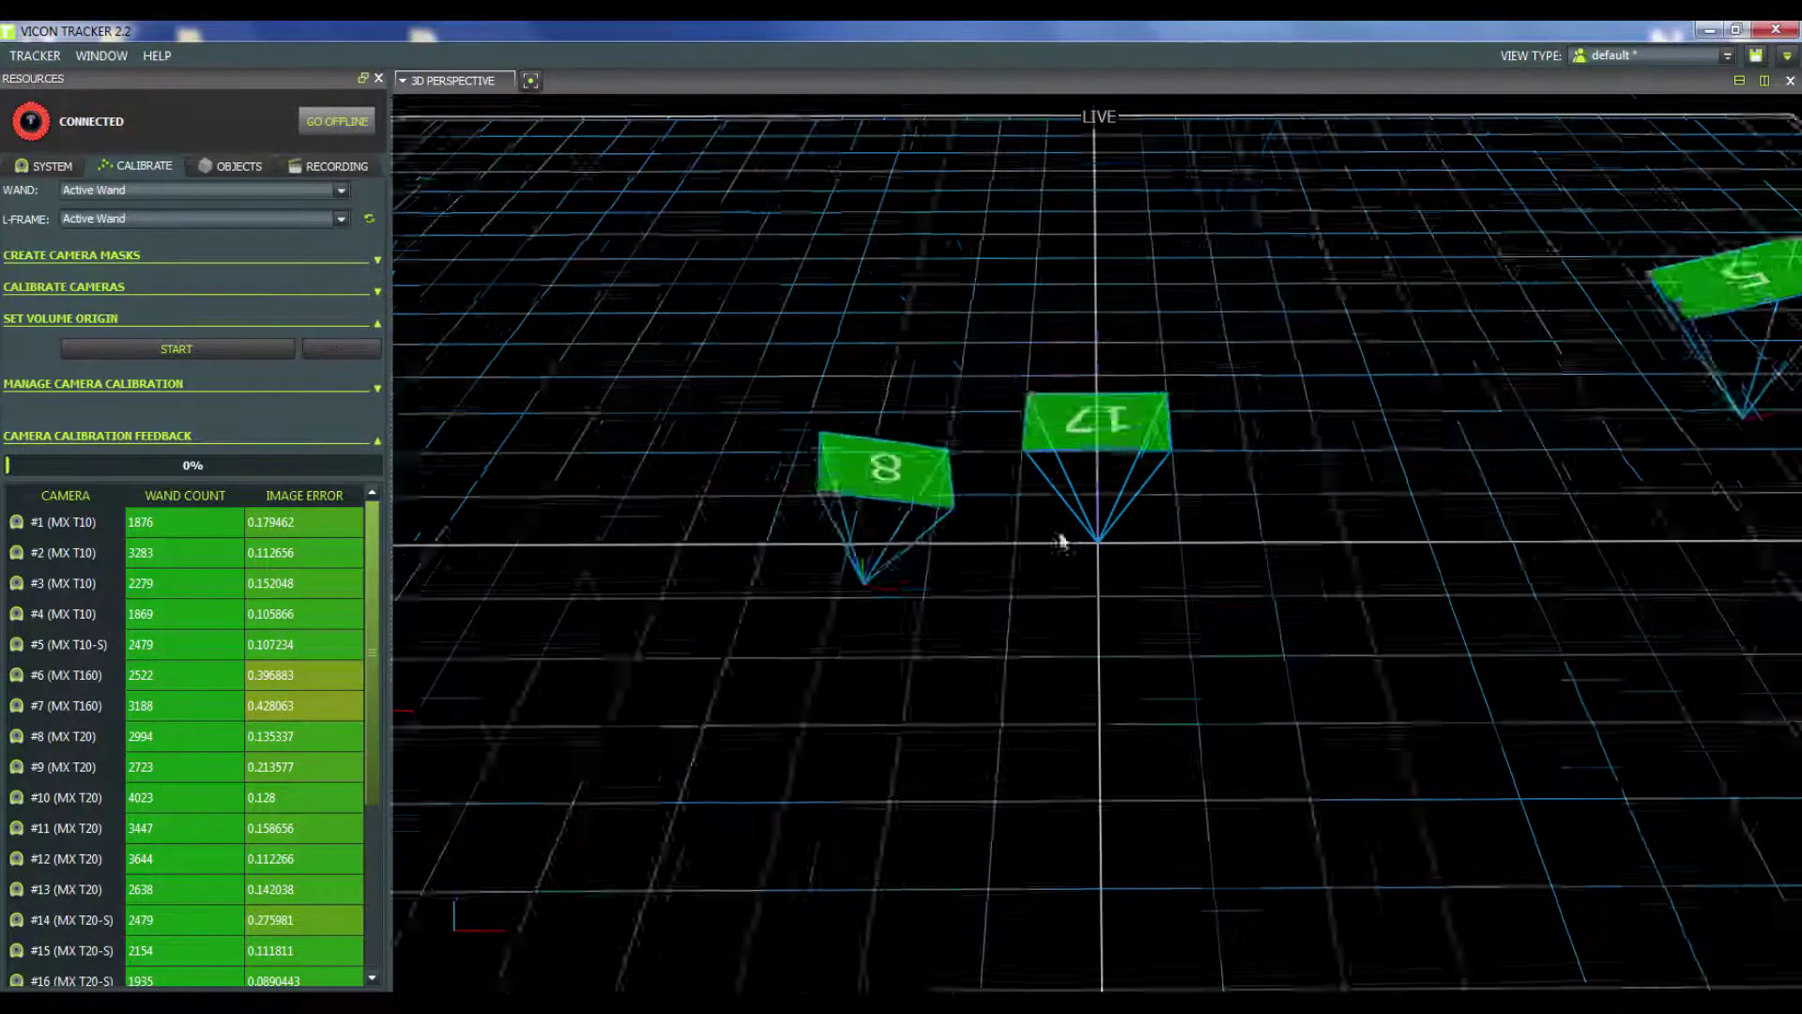
pyautogui.scroll(-10, 1035, 546)
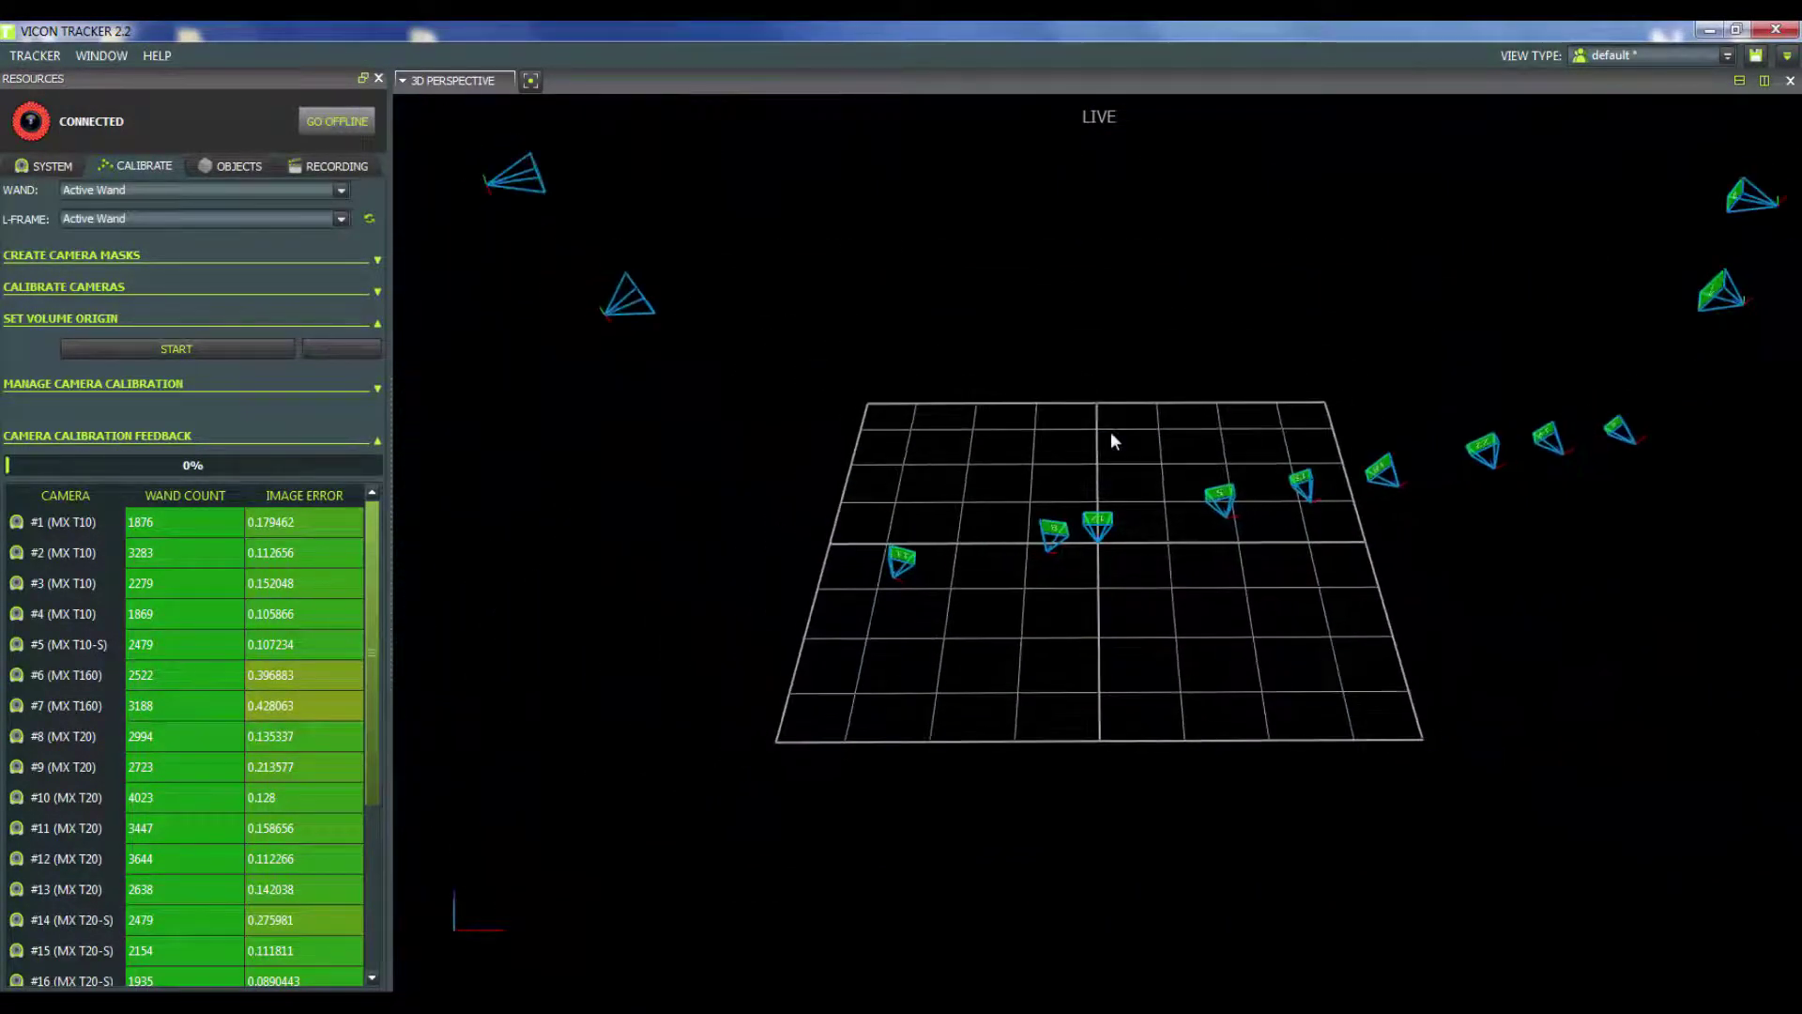
pyautogui.moveTo(1142, 411); pyautogui.dragTo(809, 439)
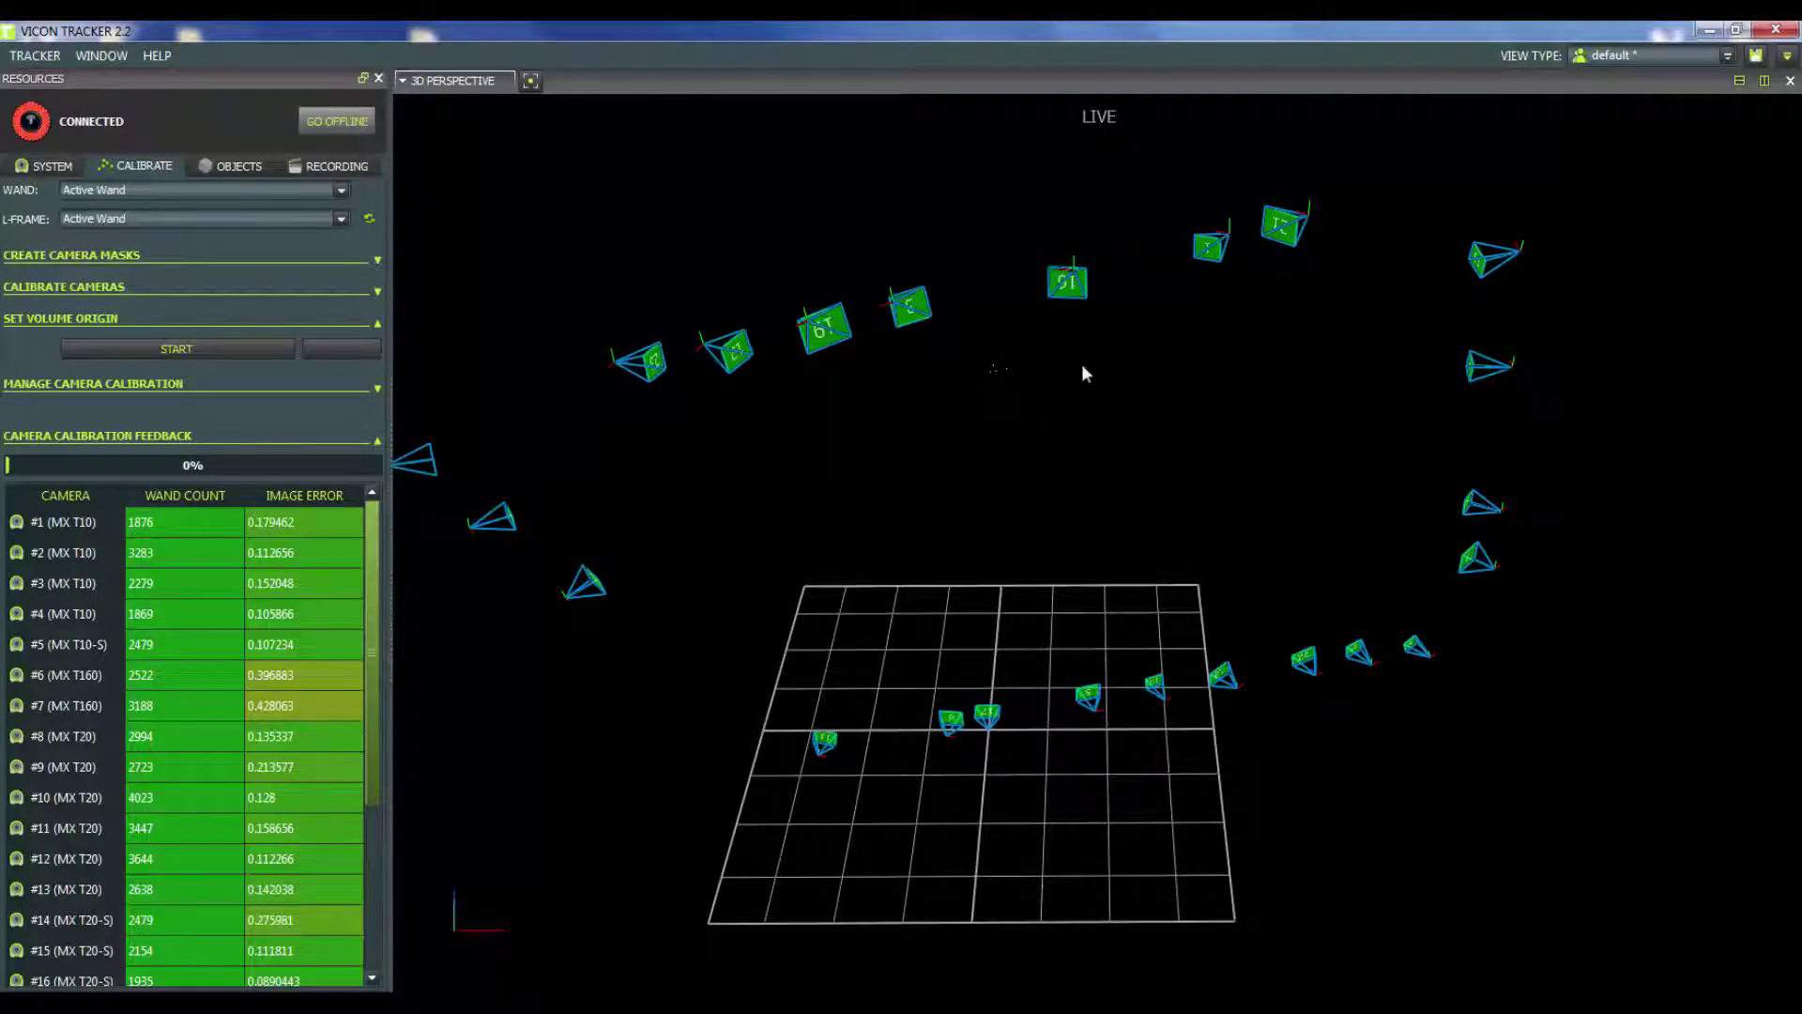
# Step: Start the volume origin at the wand, inspect the wand in 3D, and set the origin
pyautogui.click(206, 347)
pyautogui.scroll(2, 1014, 293)
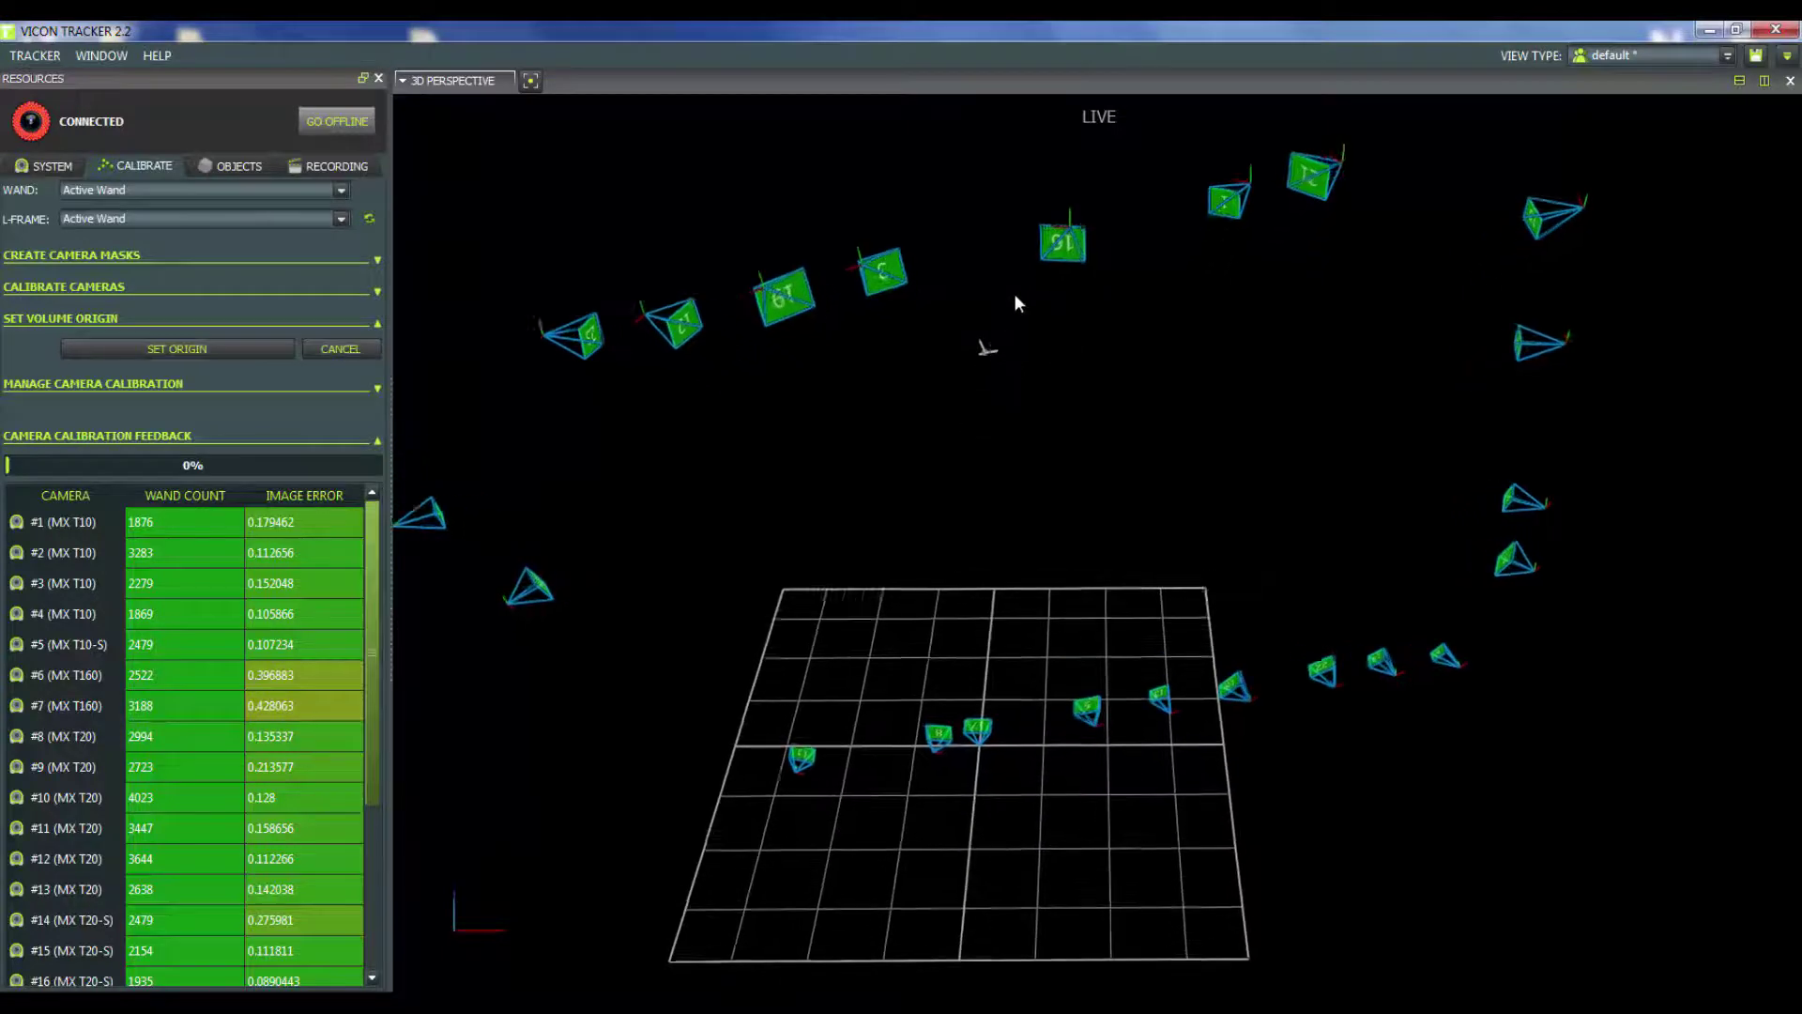
pyautogui.scroll(5, 1014, 293)
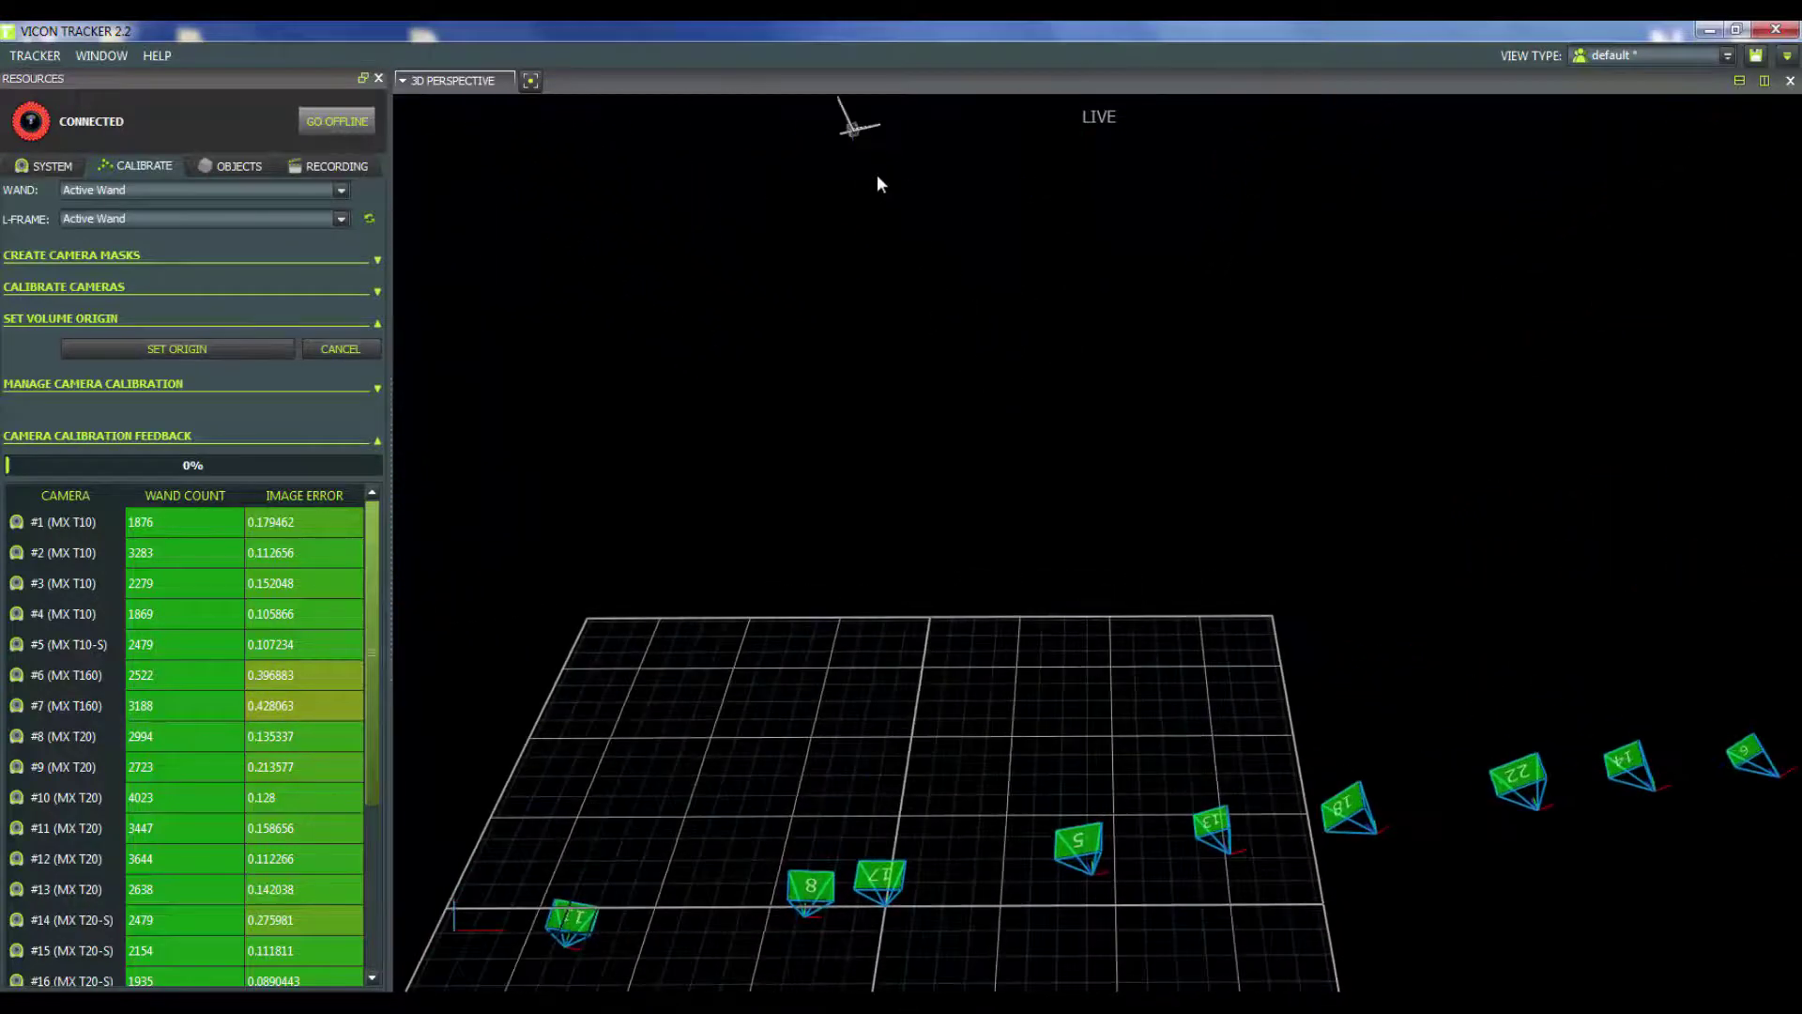
pyautogui.moveTo(877, 172); pyautogui.dragTo(873, 597)
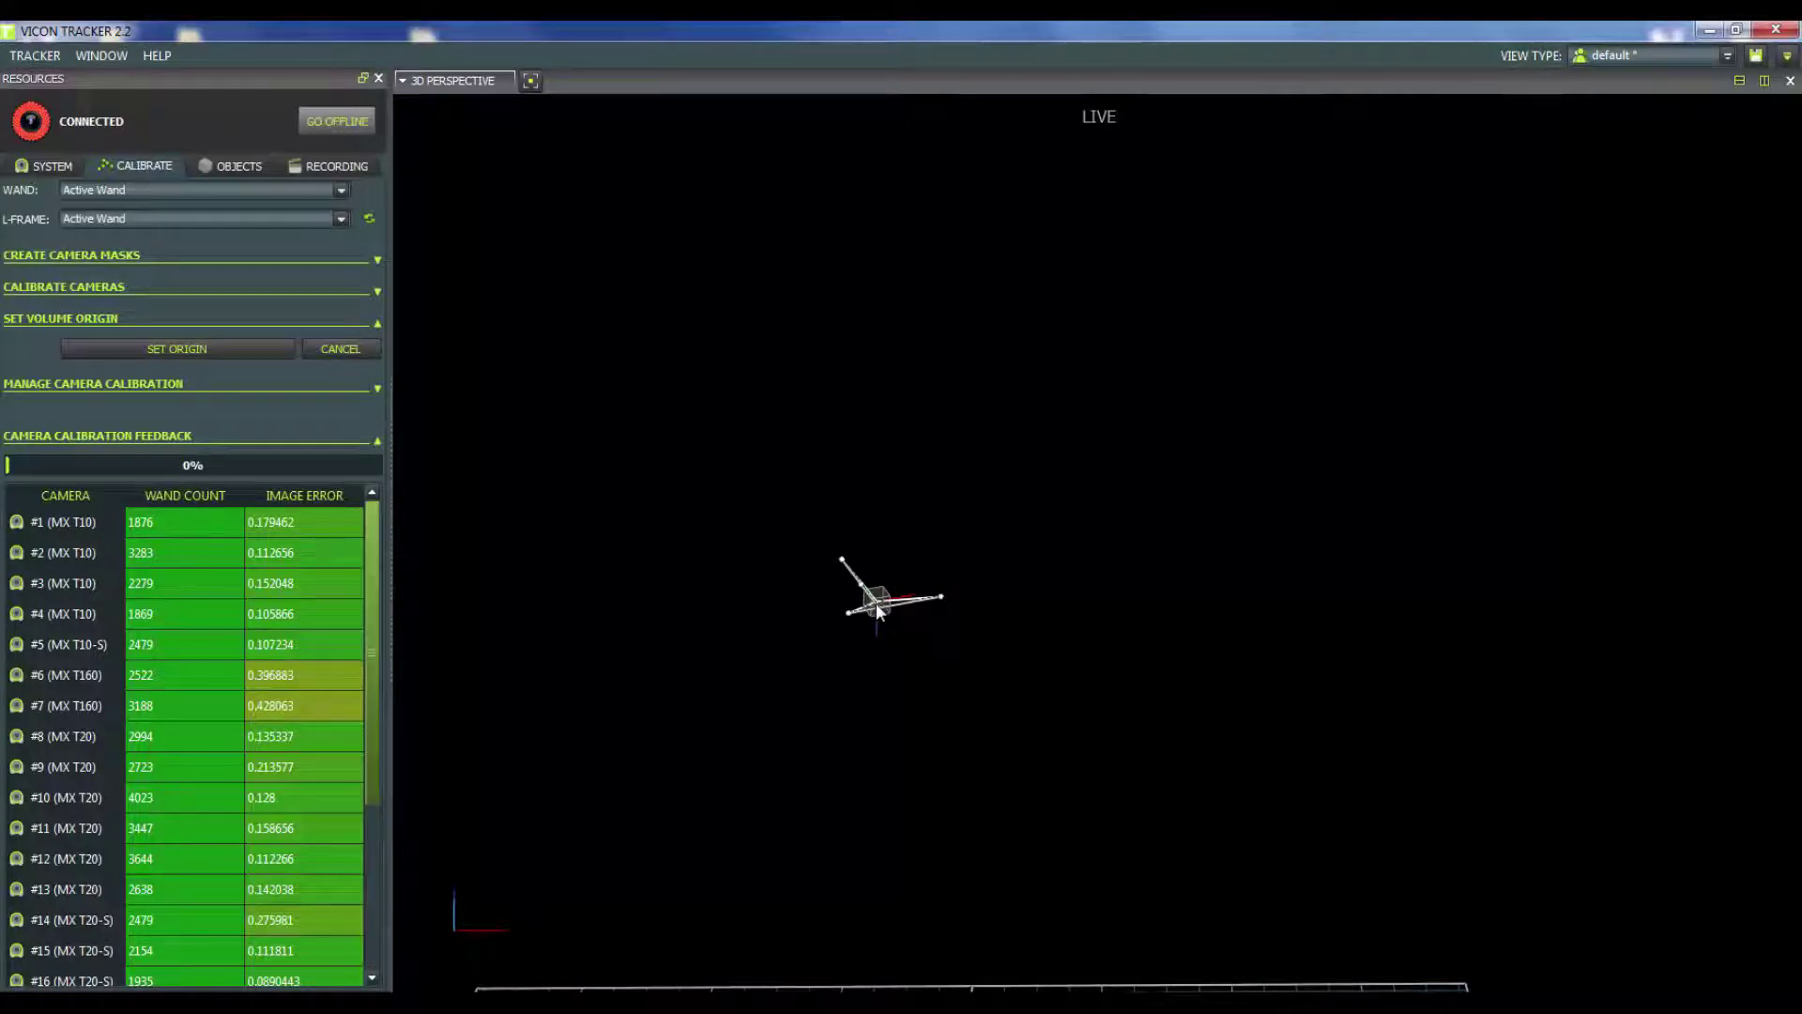
pyautogui.moveTo(843, 628); pyautogui.dragTo(982, 582)
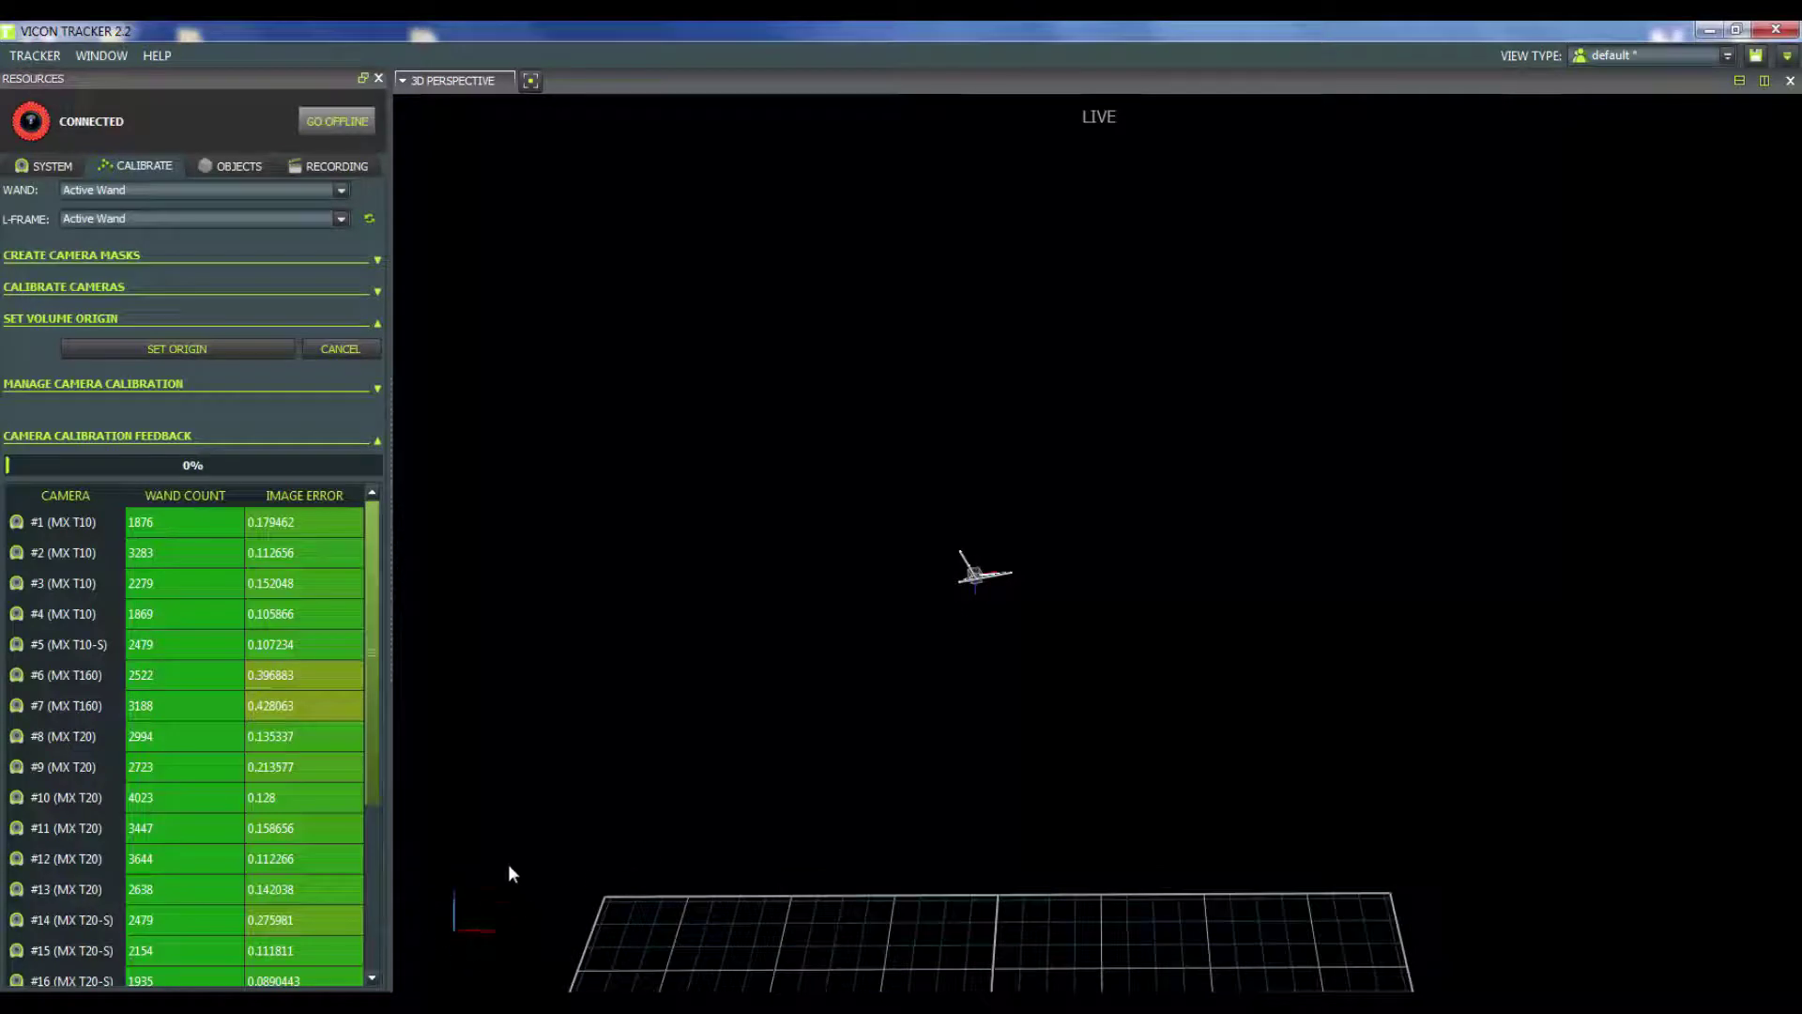
pyautogui.click(202, 353)
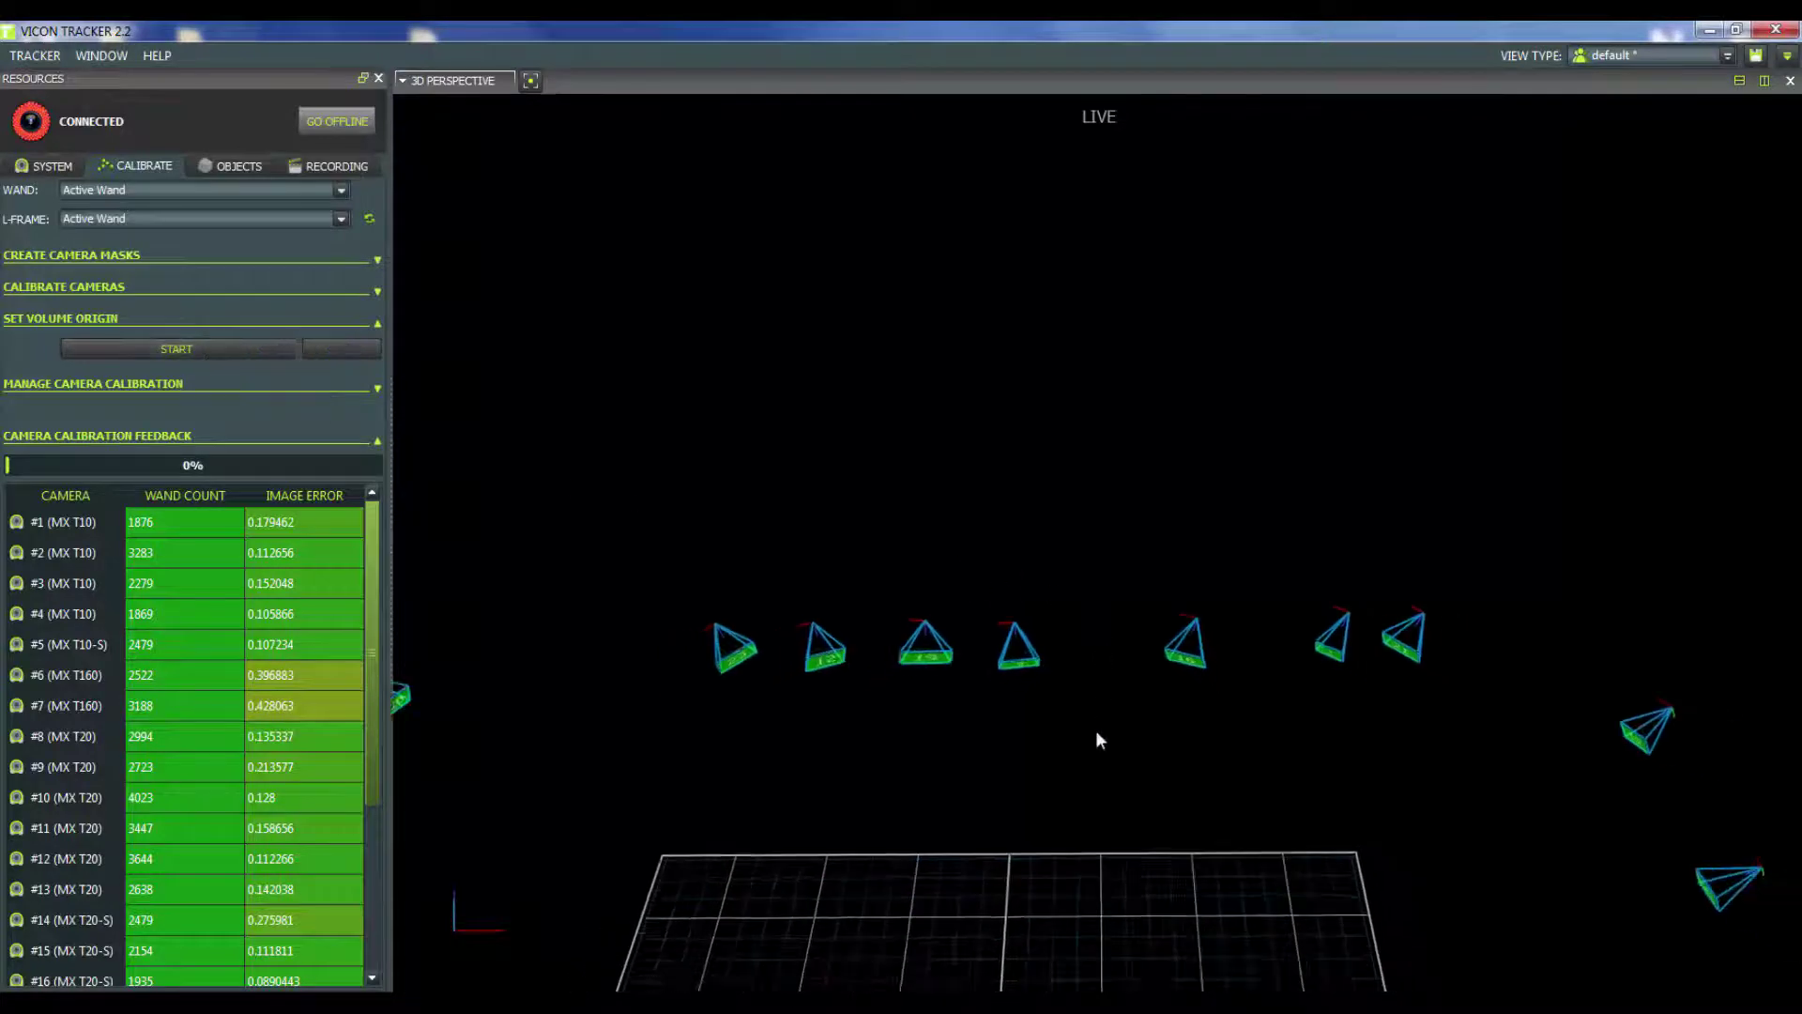
# Step: Select two wand markers in the 3D Perspective view to display their camera rays
pyautogui.moveTo(1096, 765); pyautogui.dragTo(864, 800)
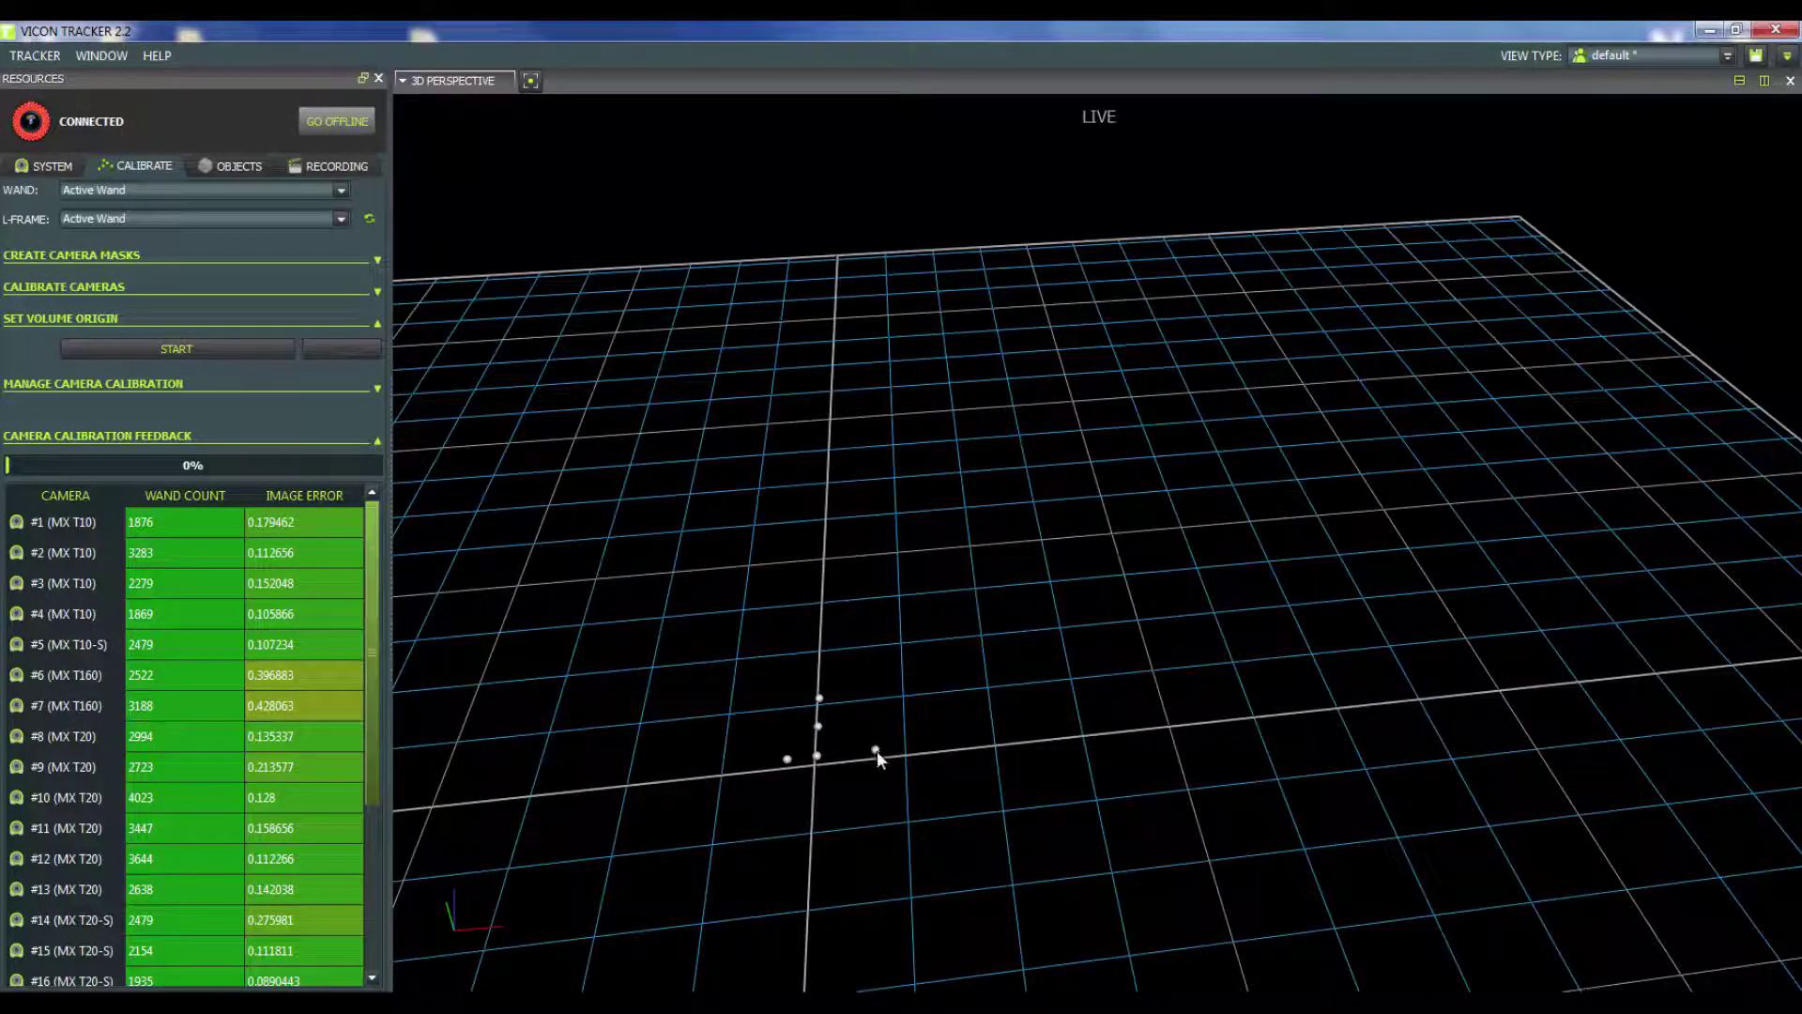
pyautogui.click(876, 750)
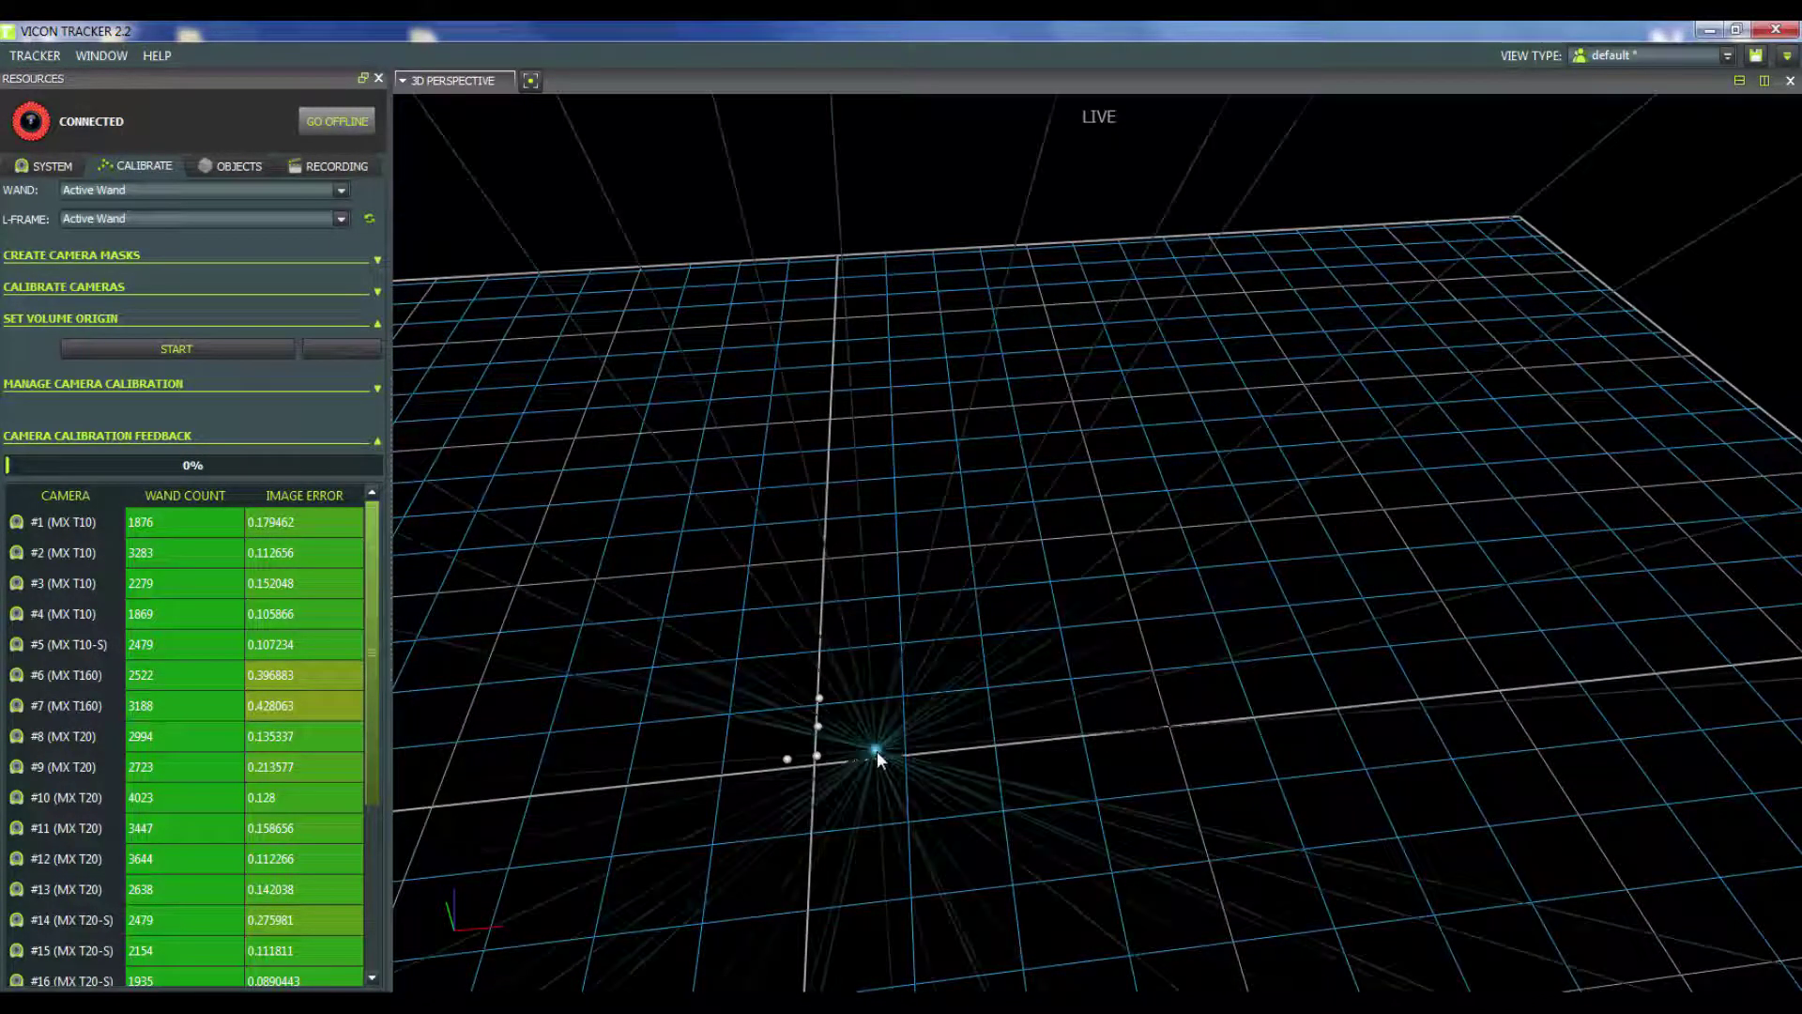
pyautogui.keyDown('ctrl'); pyautogui.click(786, 758); pyautogui.keyUp('ctrl')
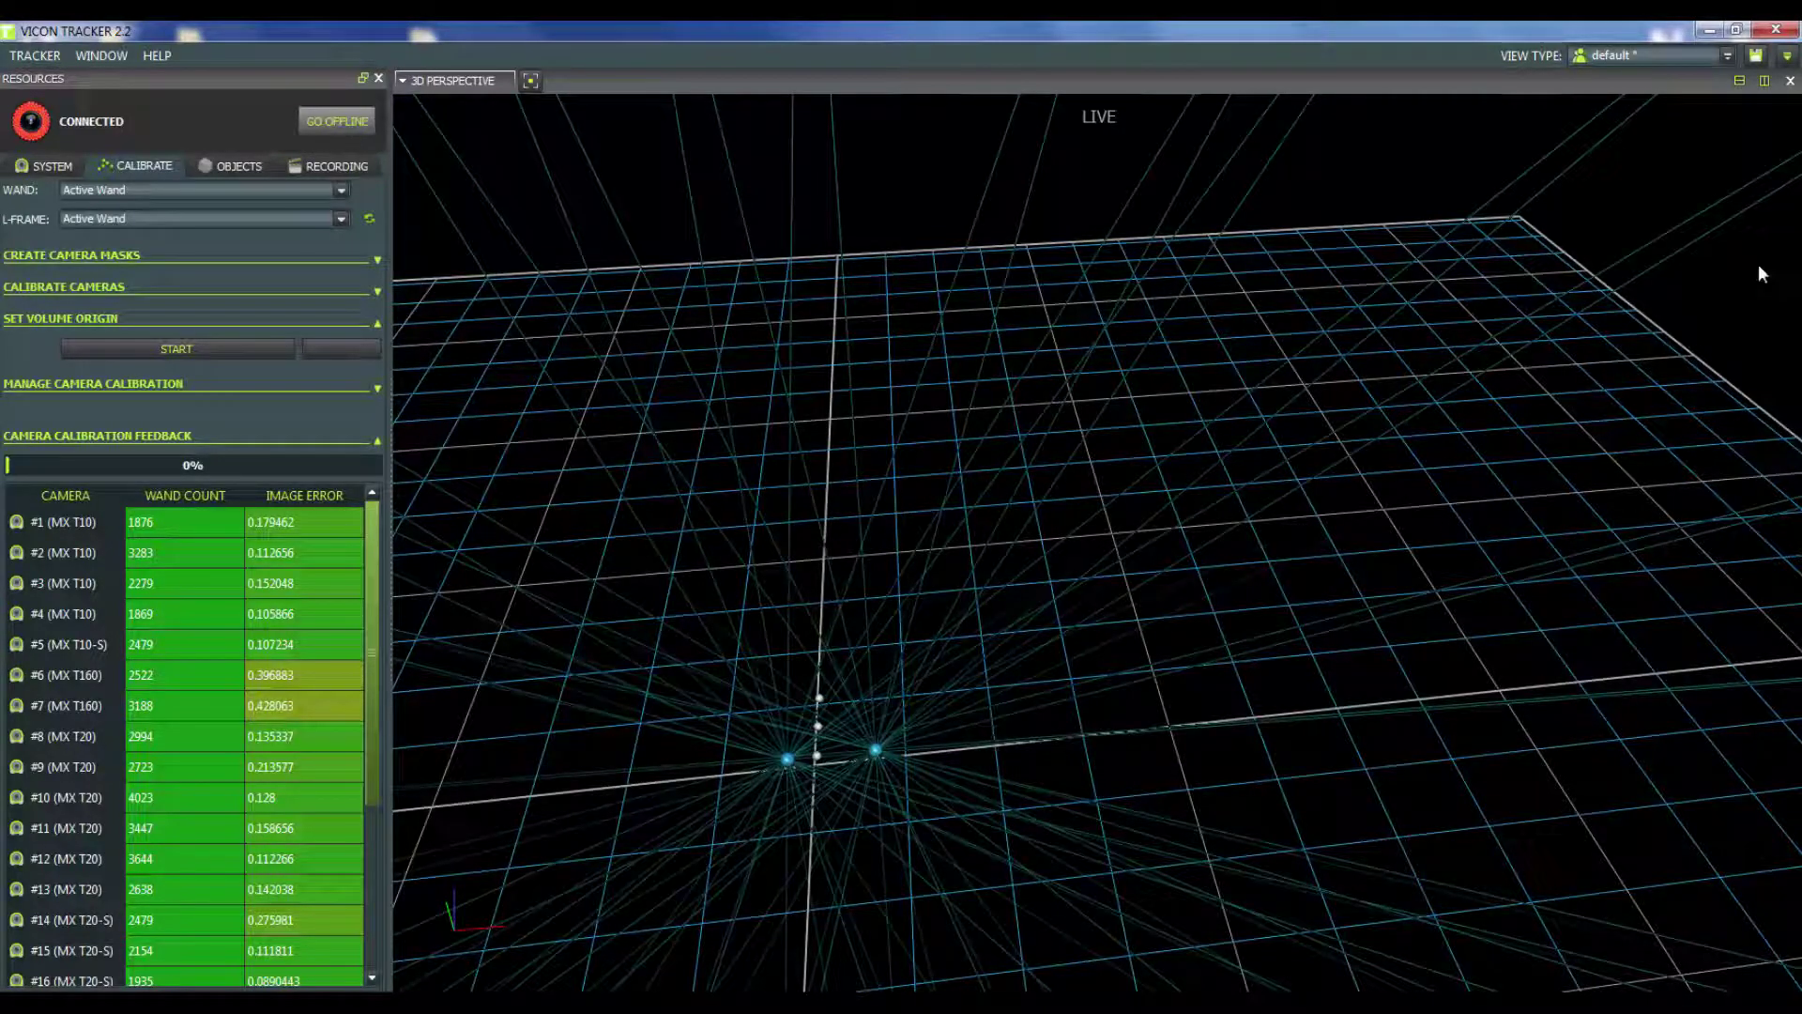
# Step: Split the view and make the right pane a Distance Between graph of the two markers
pyautogui.click(1765, 82)
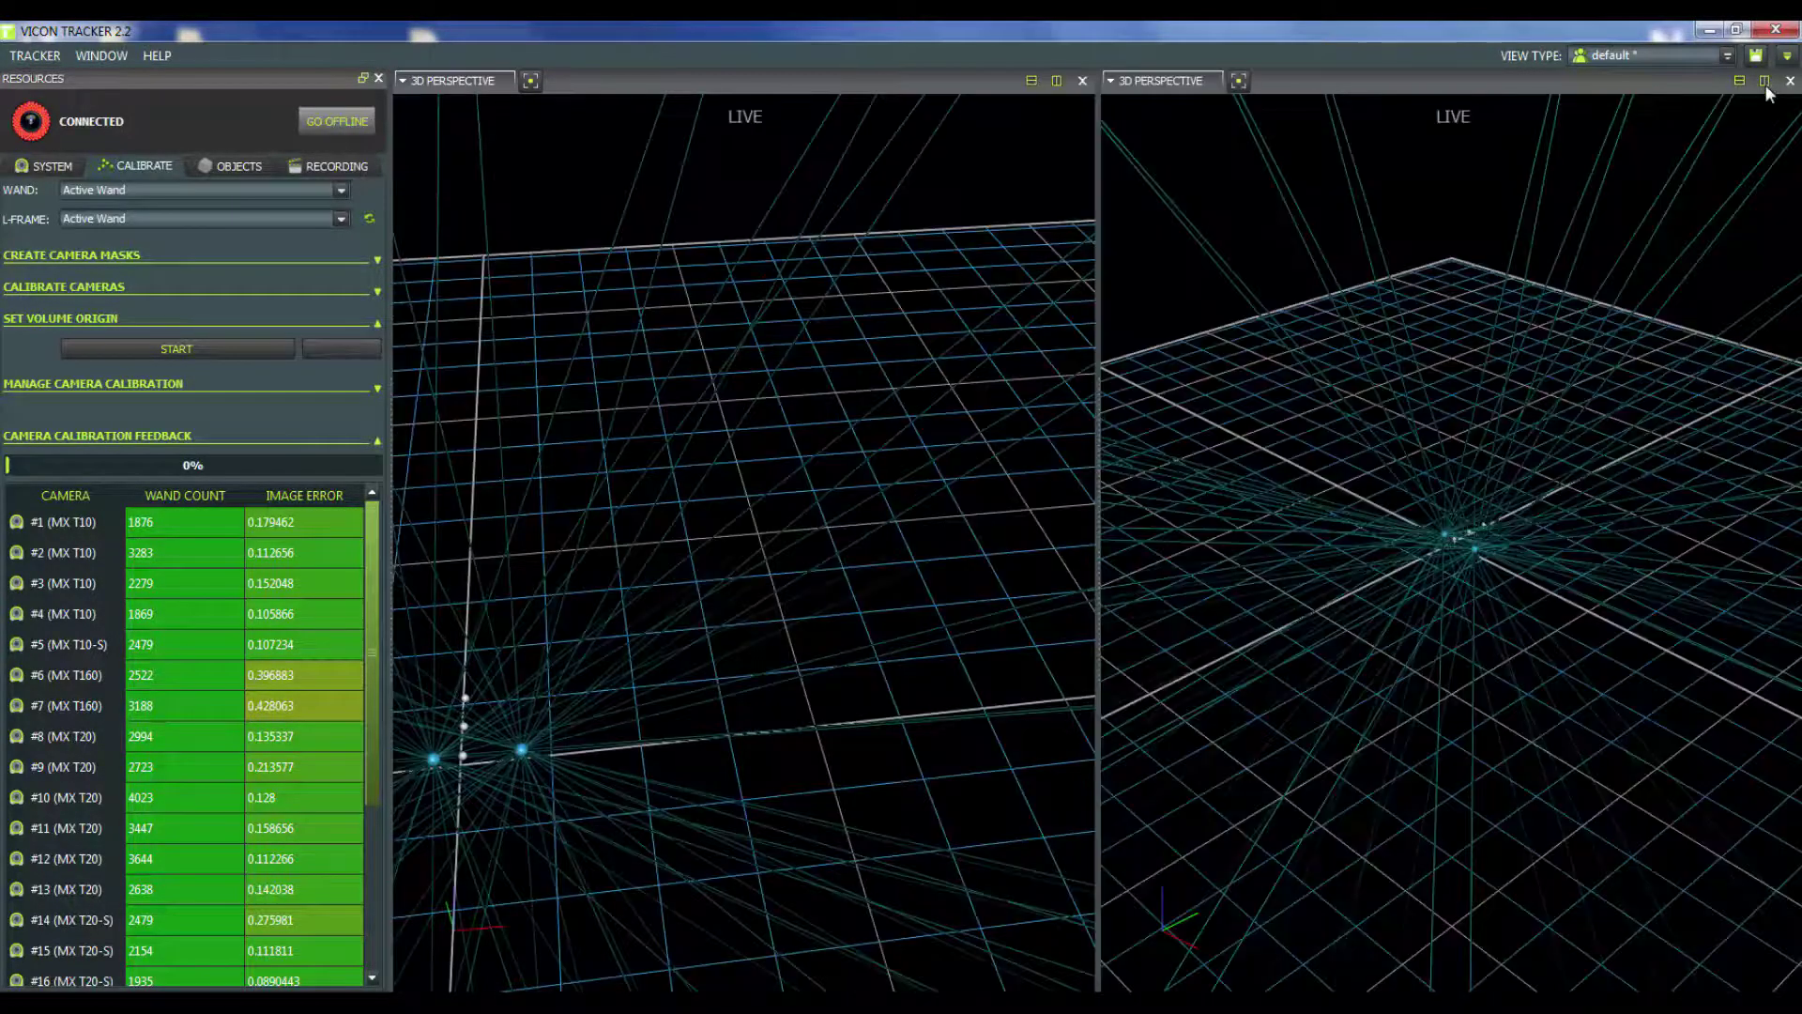
pyautogui.click(1185, 81)
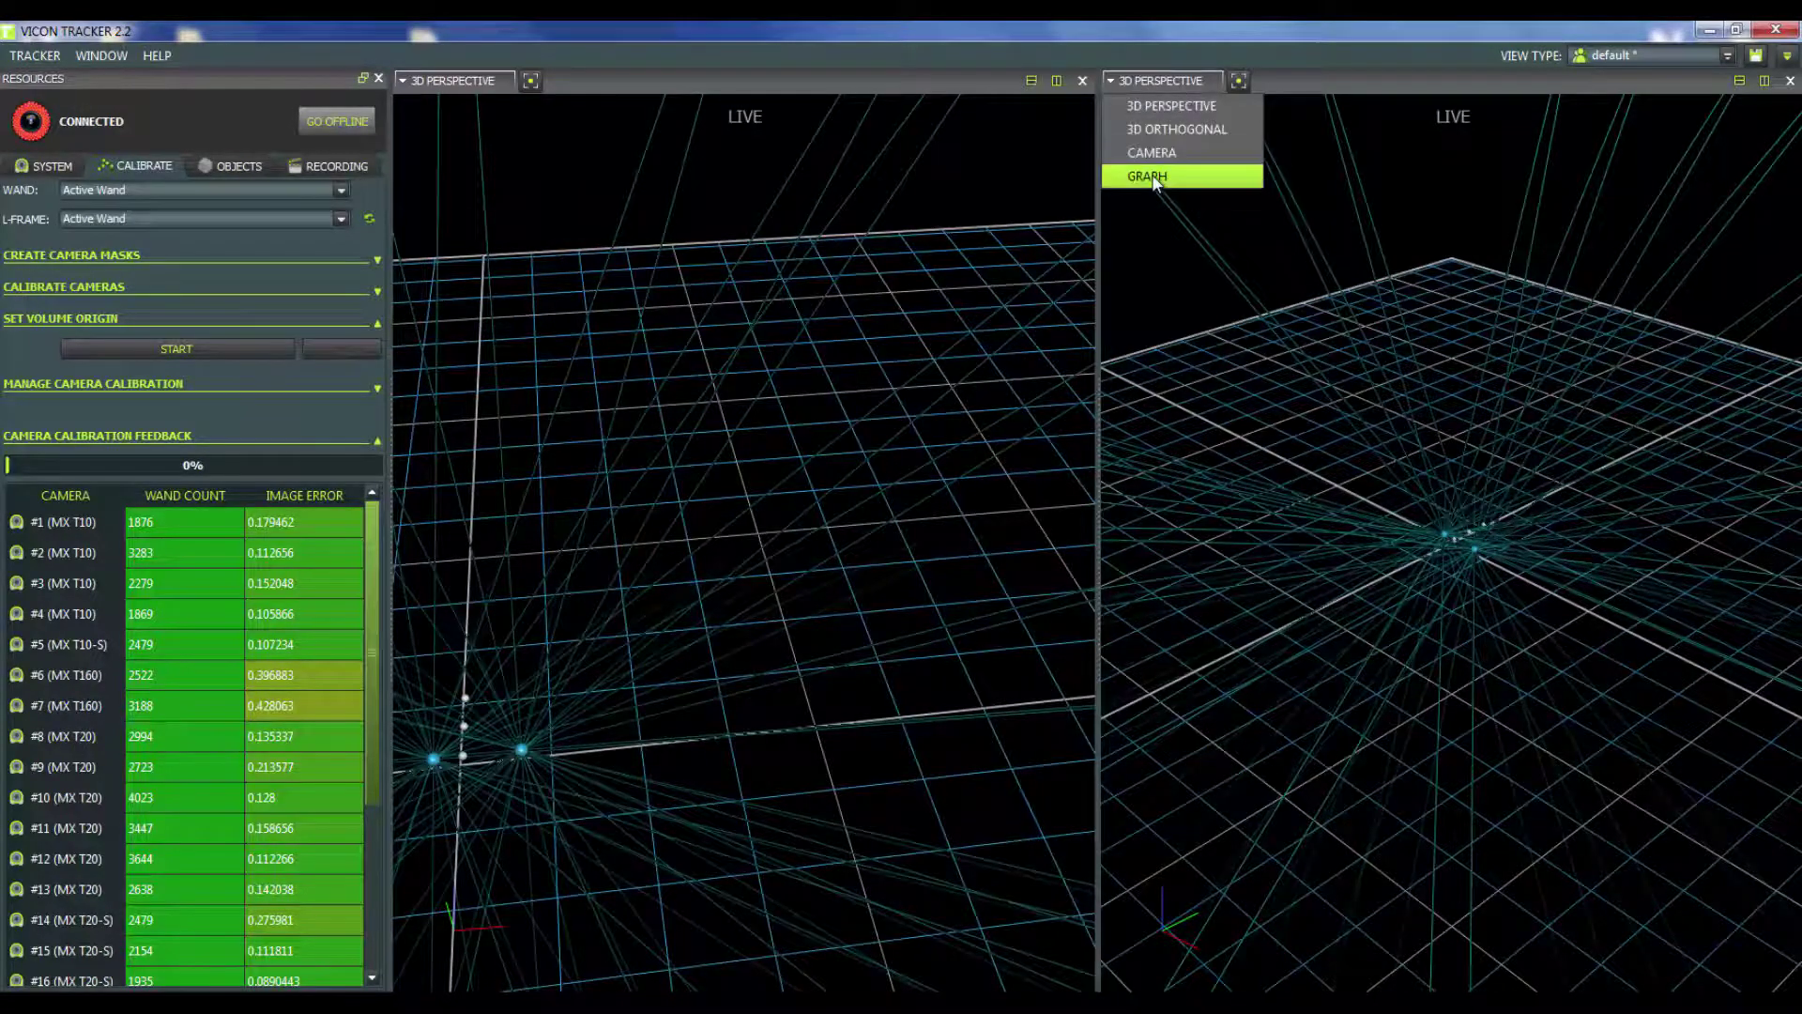
pyautogui.click(1185, 173)
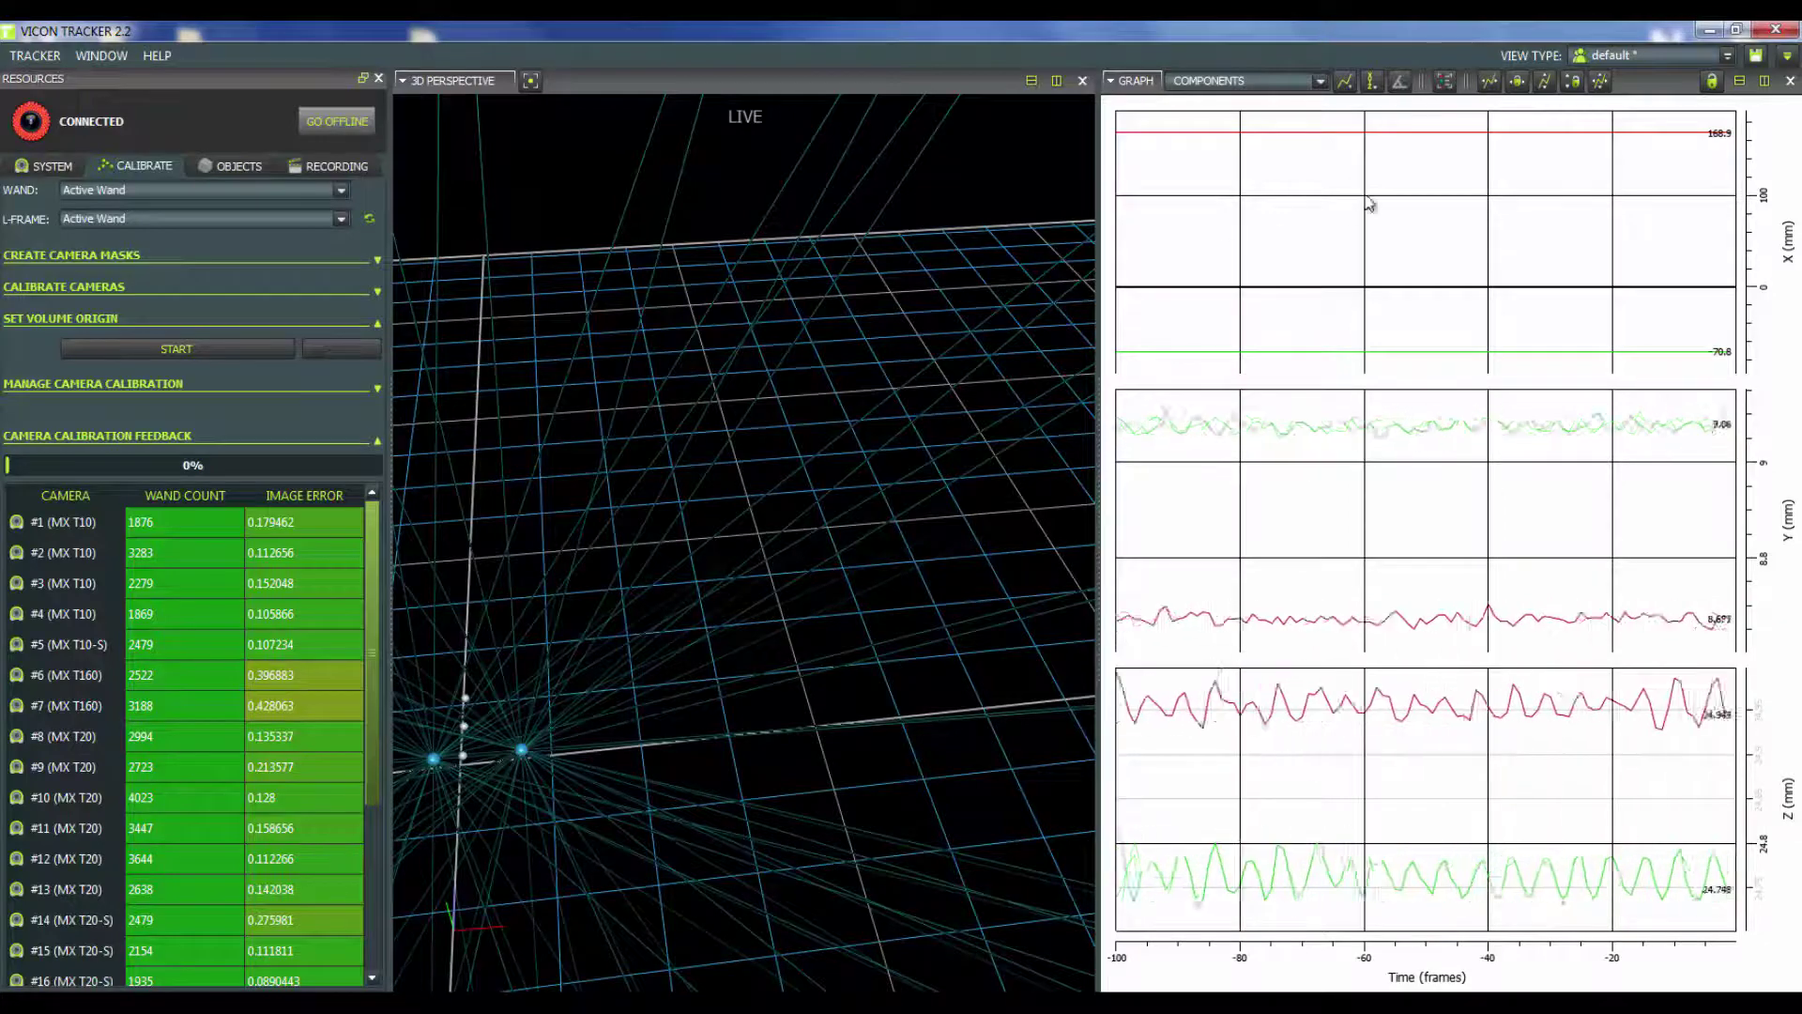
pyautogui.click(1320, 82)
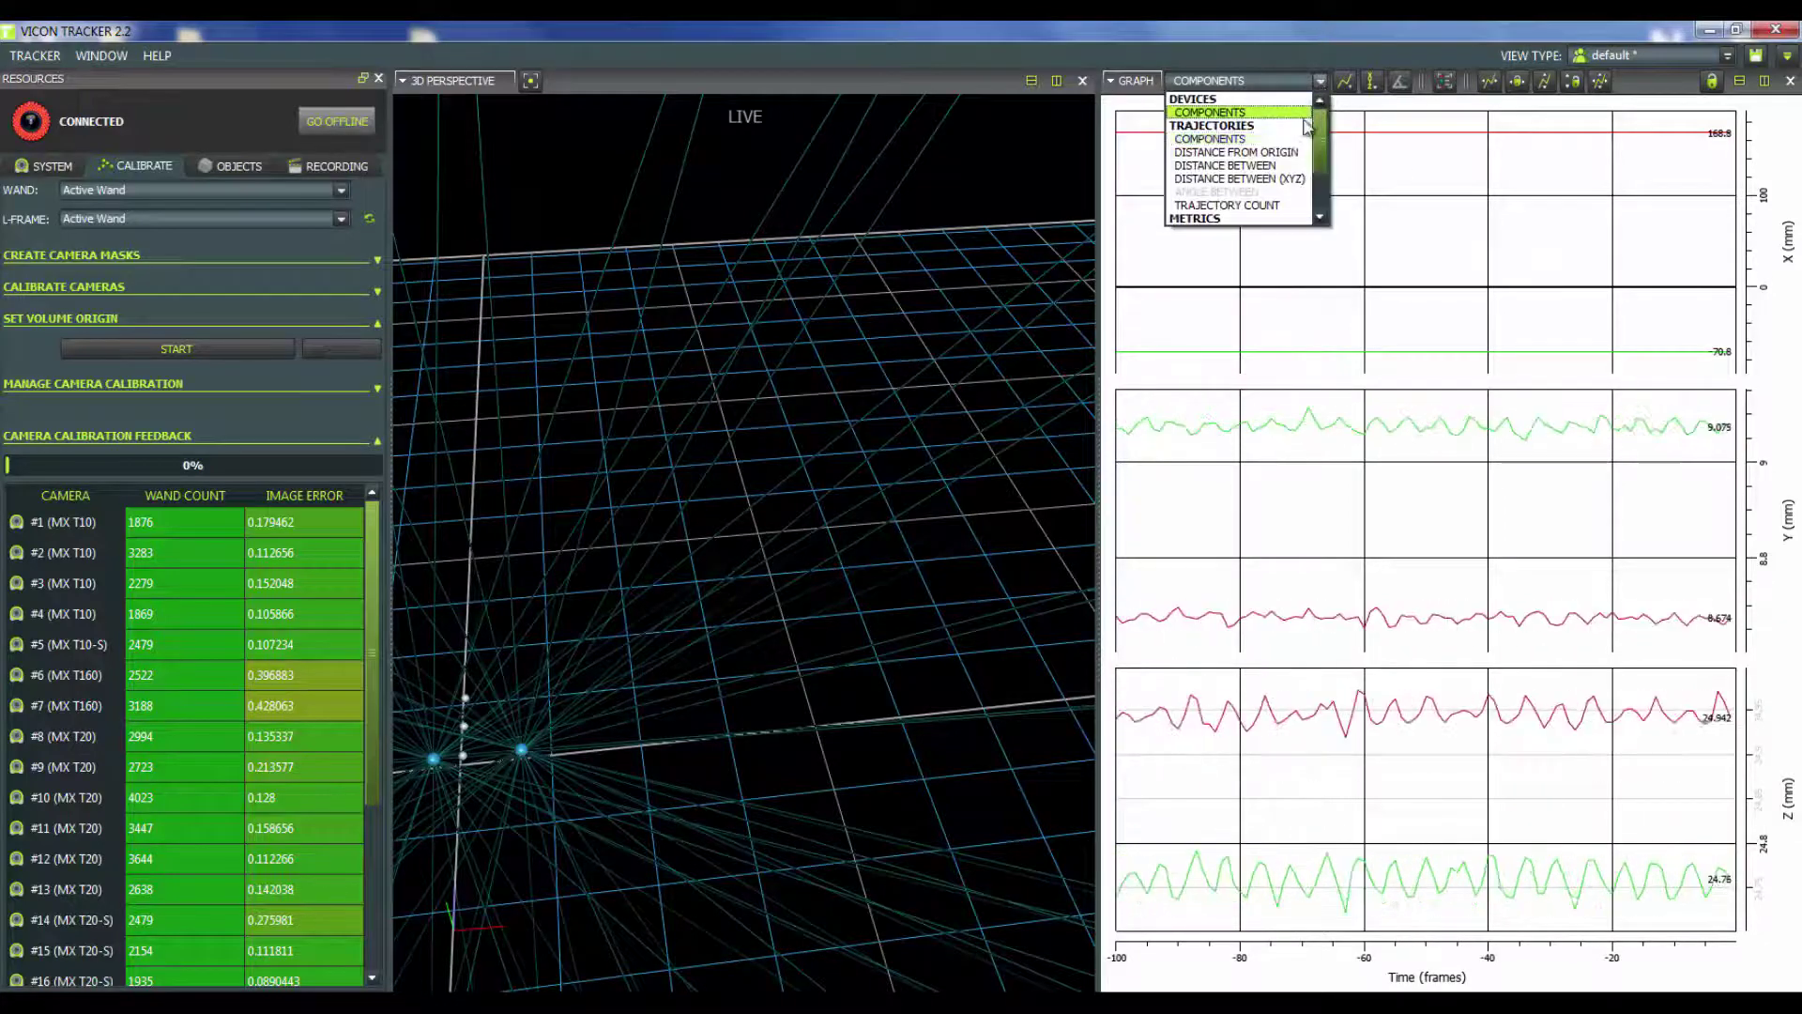
pyautogui.click(1285, 166)
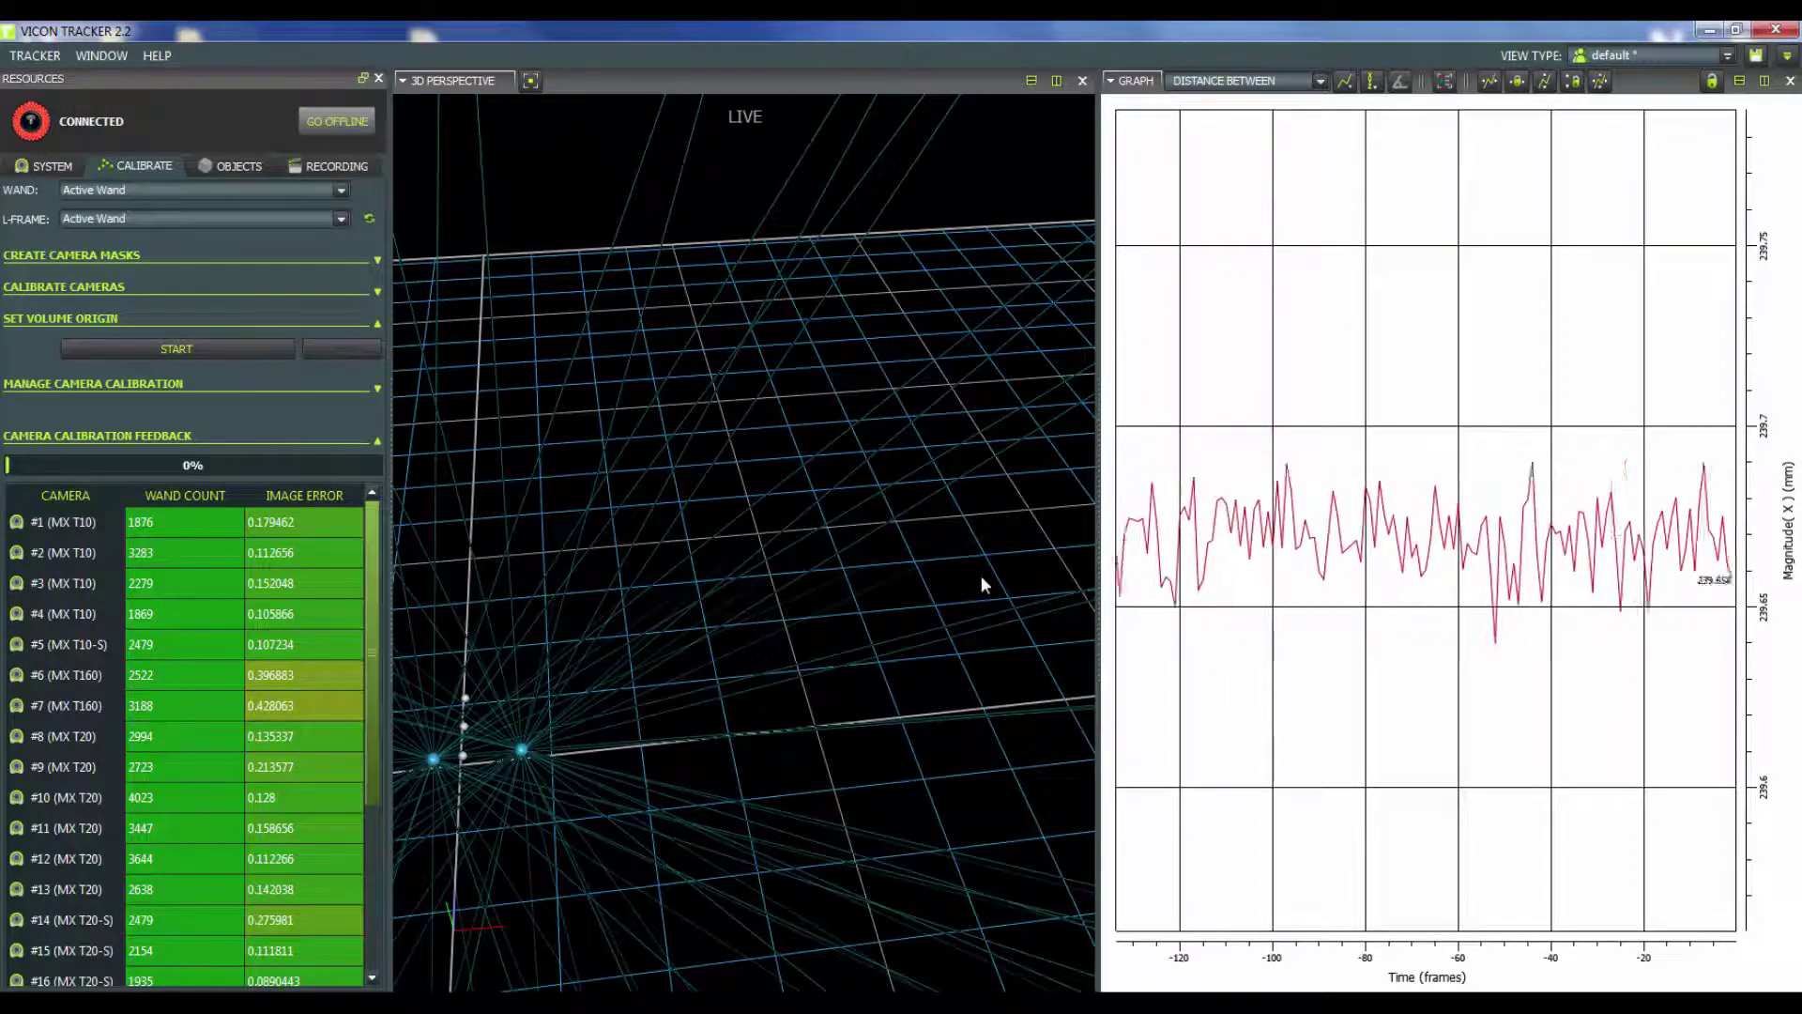
# Step: Close the graph pane and select camera #1 (MX T10) in the System device list
pyautogui.click(1790, 81)
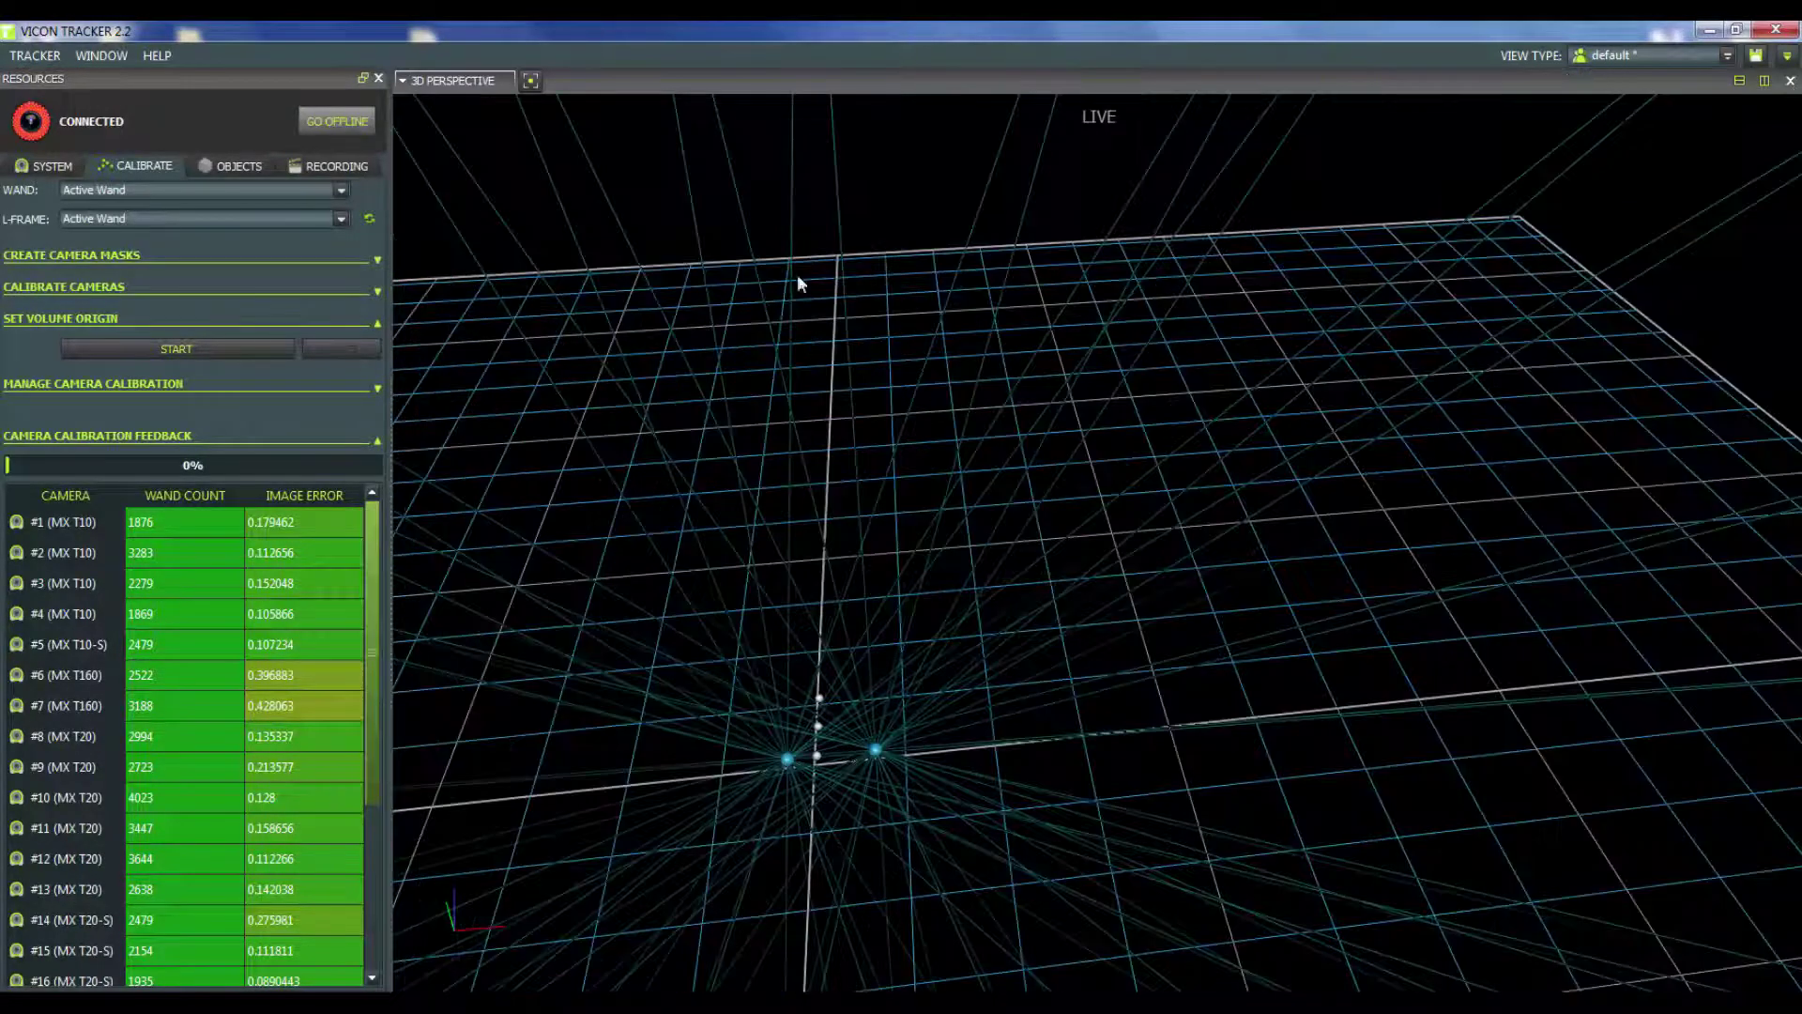
pyautogui.click(47, 161)
pyautogui.moveTo(370, 439); pyautogui.dragTo(374, 249)
pyautogui.click(141, 286)
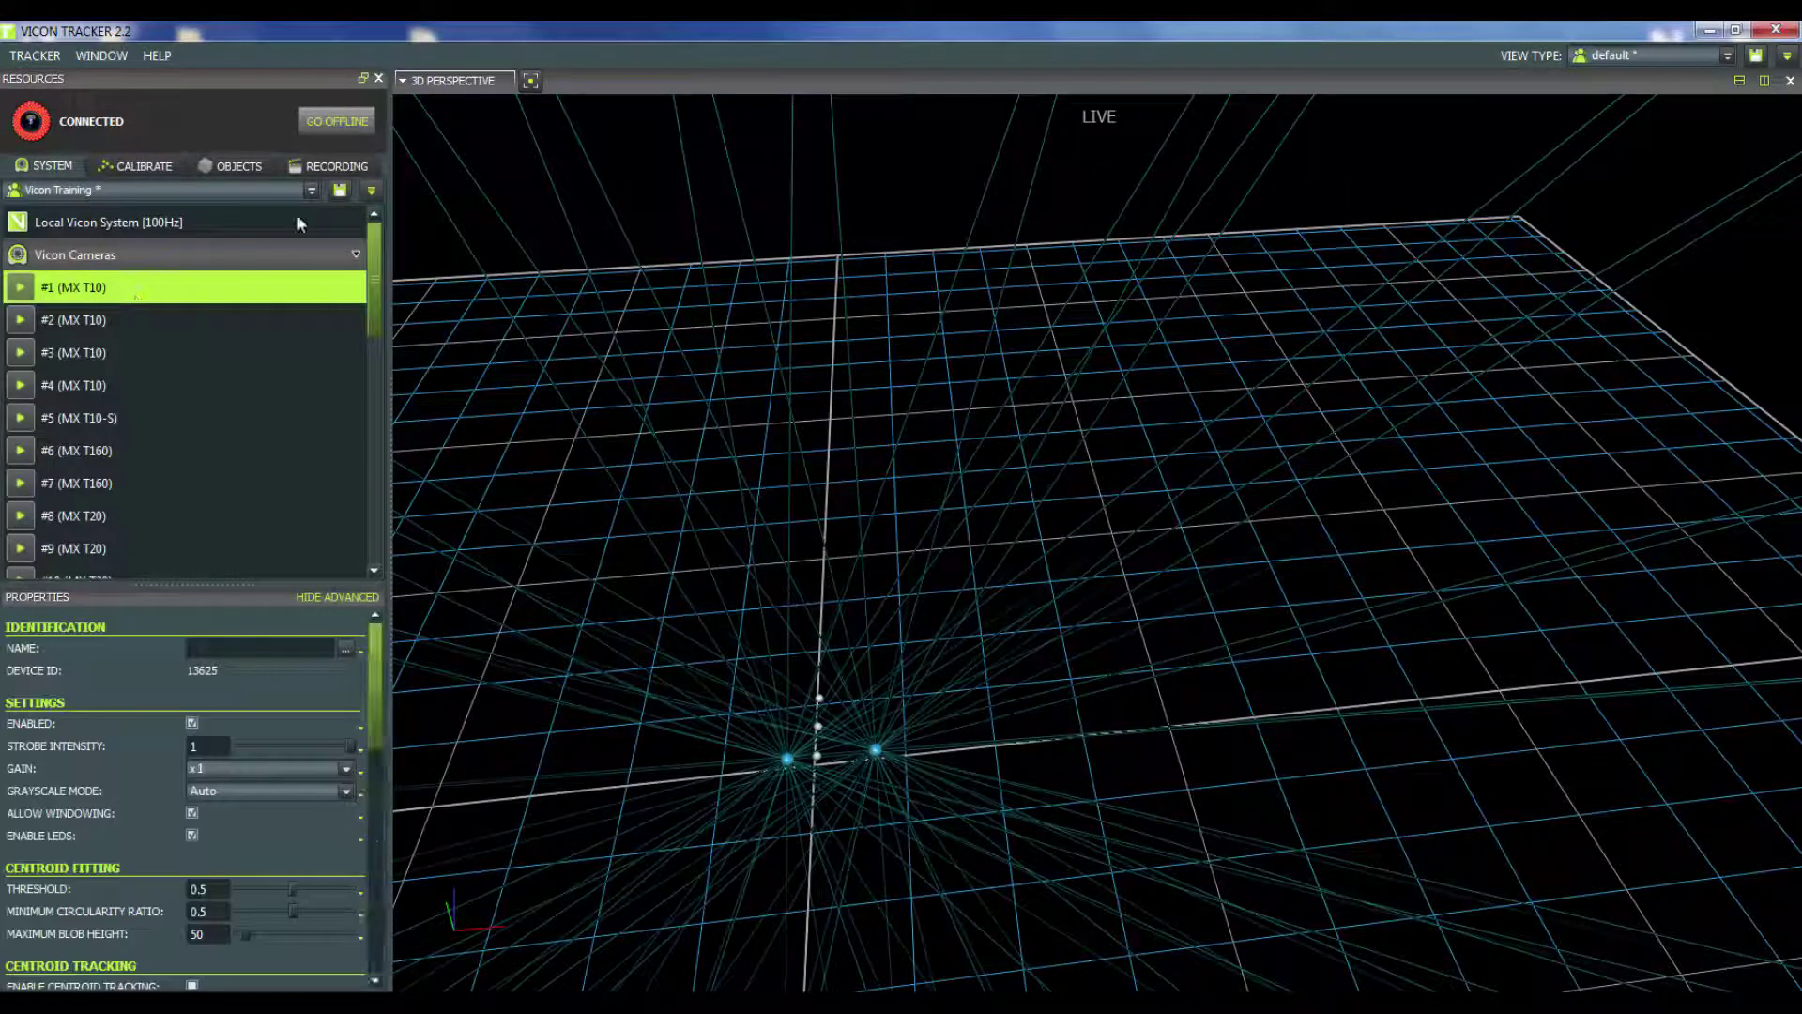
# Step: Show camera #1's view with 3D Overlay enabled, then reopen the Calibrate Cameras settings
pyautogui.click(437, 83)
pyautogui.click(446, 149)
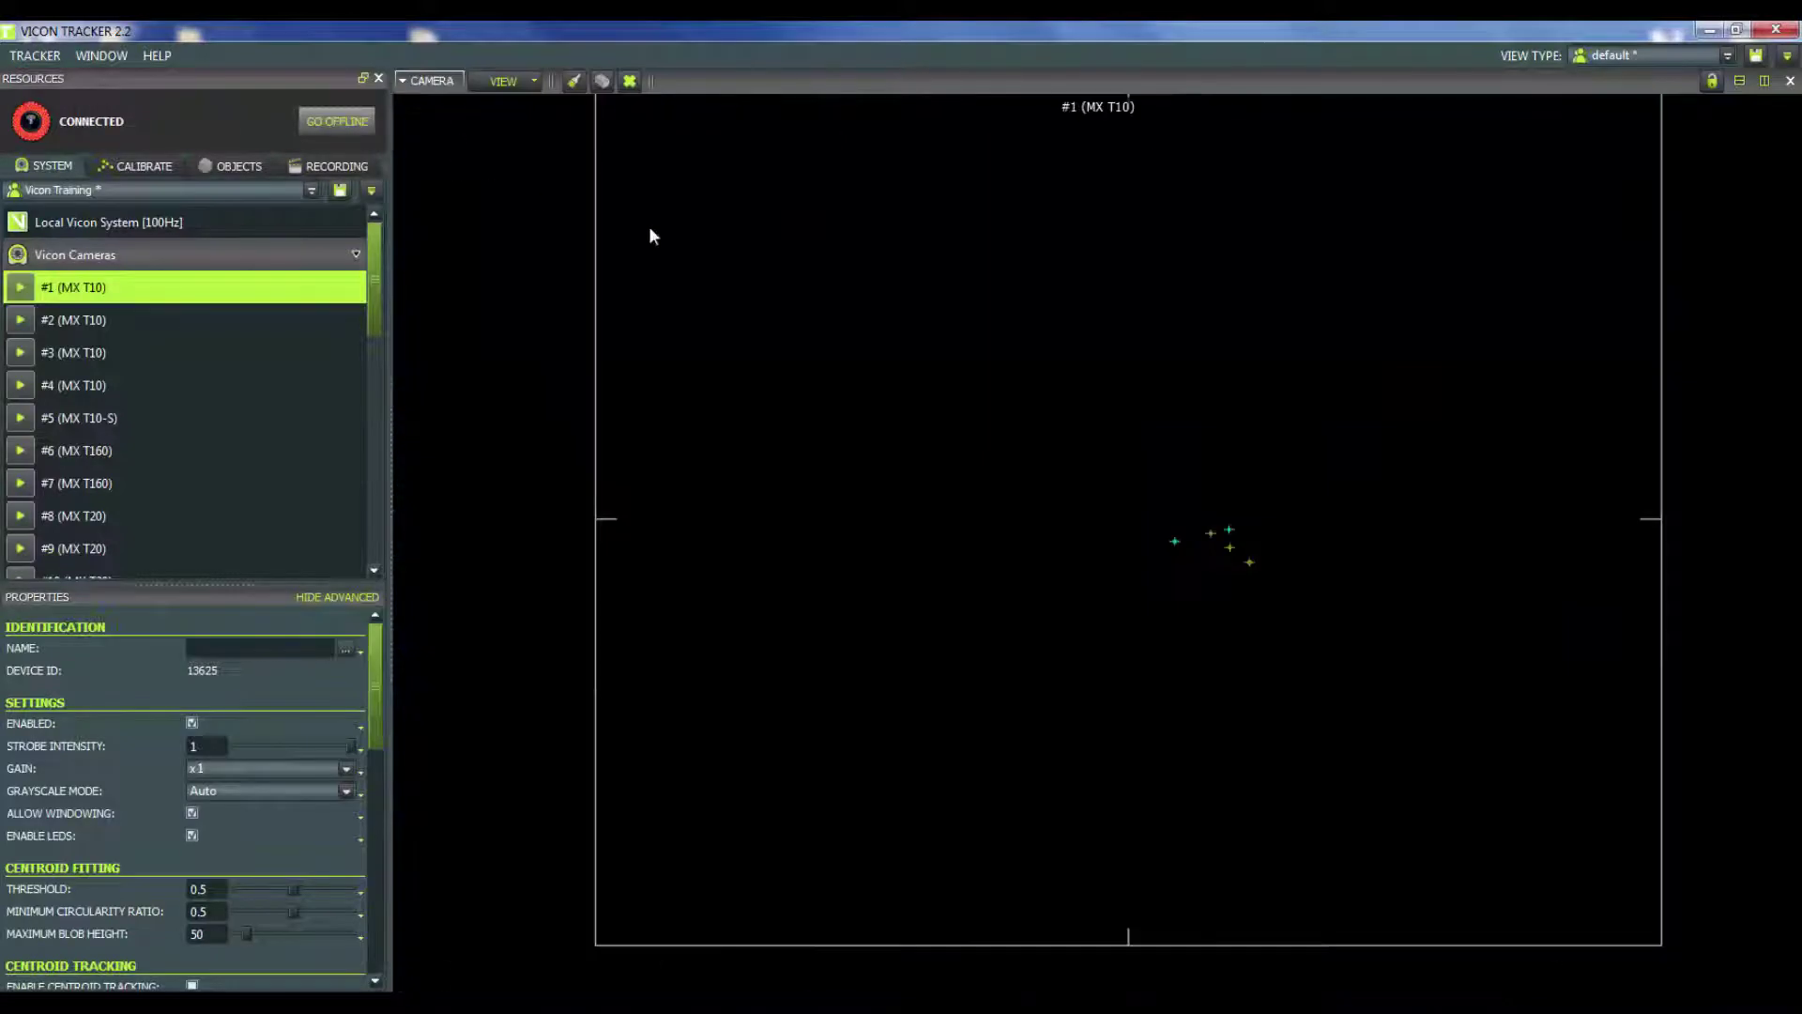
pyautogui.click(520, 81)
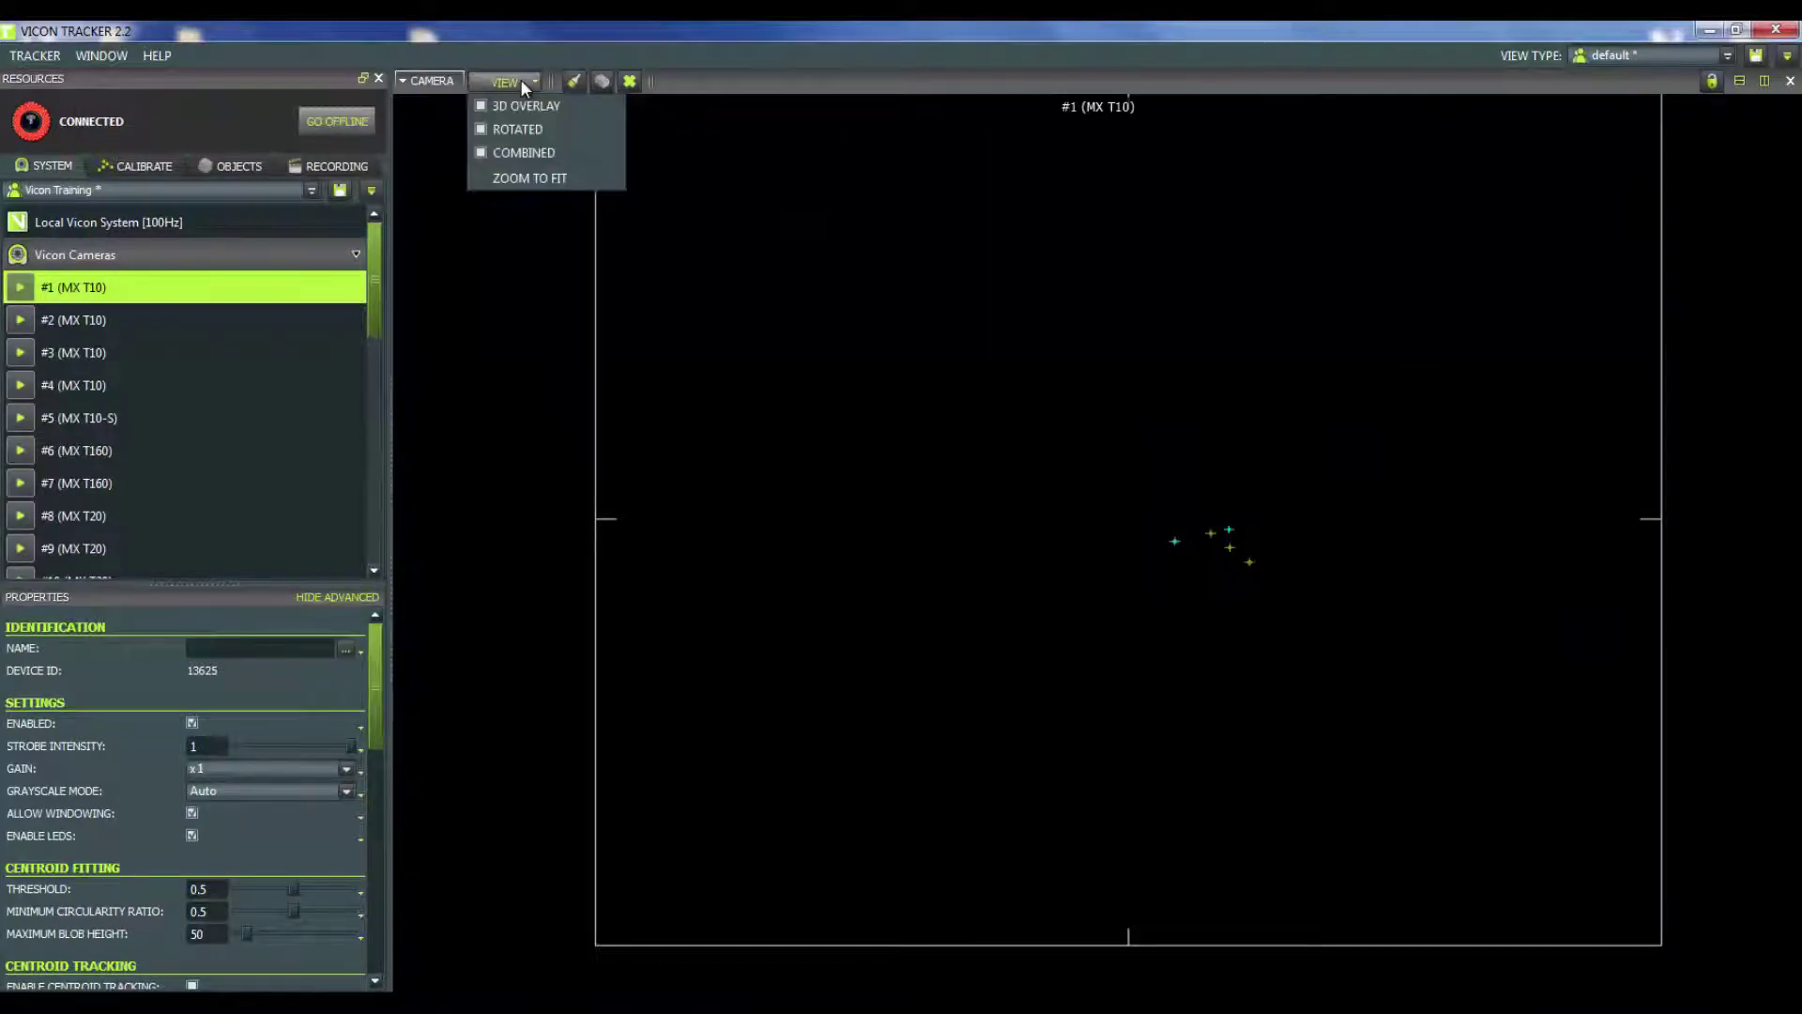
pyautogui.click(513, 100)
pyautogui.scroll(10, 1312, 596)
pyautogui.moveTo(1246, 454); pyautogui.dragTo(1062, 528, button='middle')
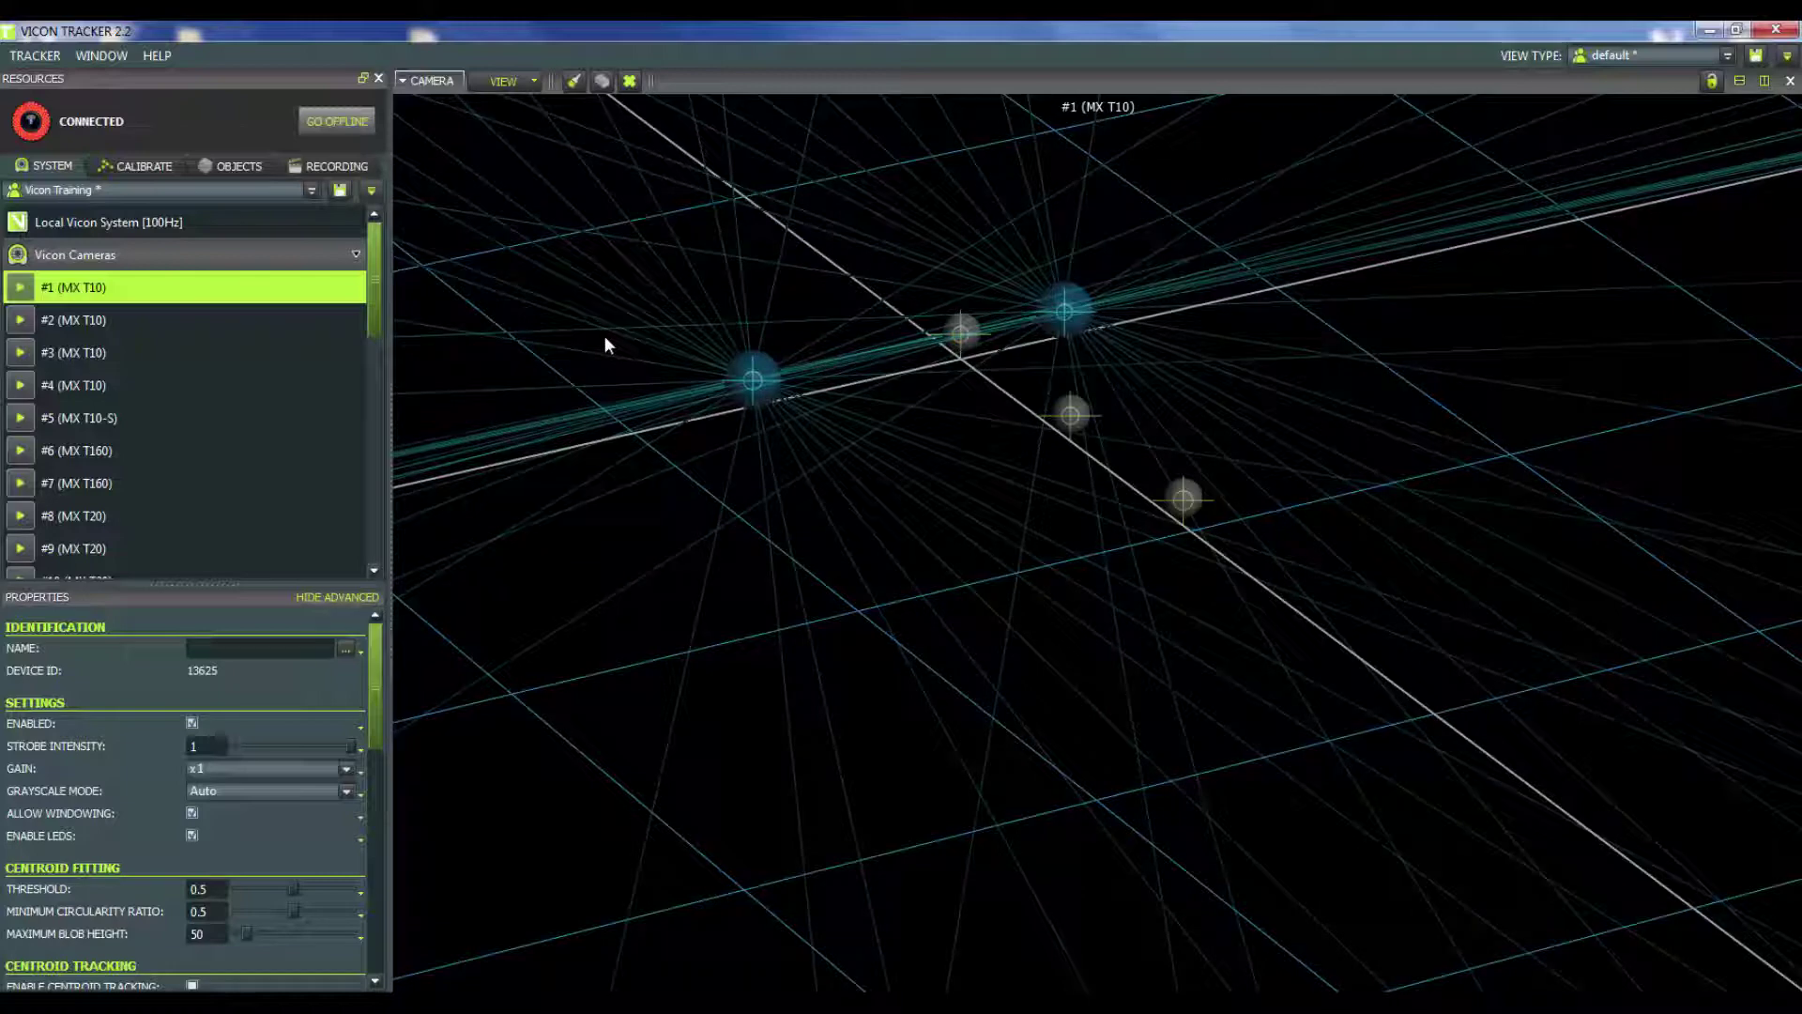
pyautogui.click(149, 169)
pyautogui.click(376, 291)
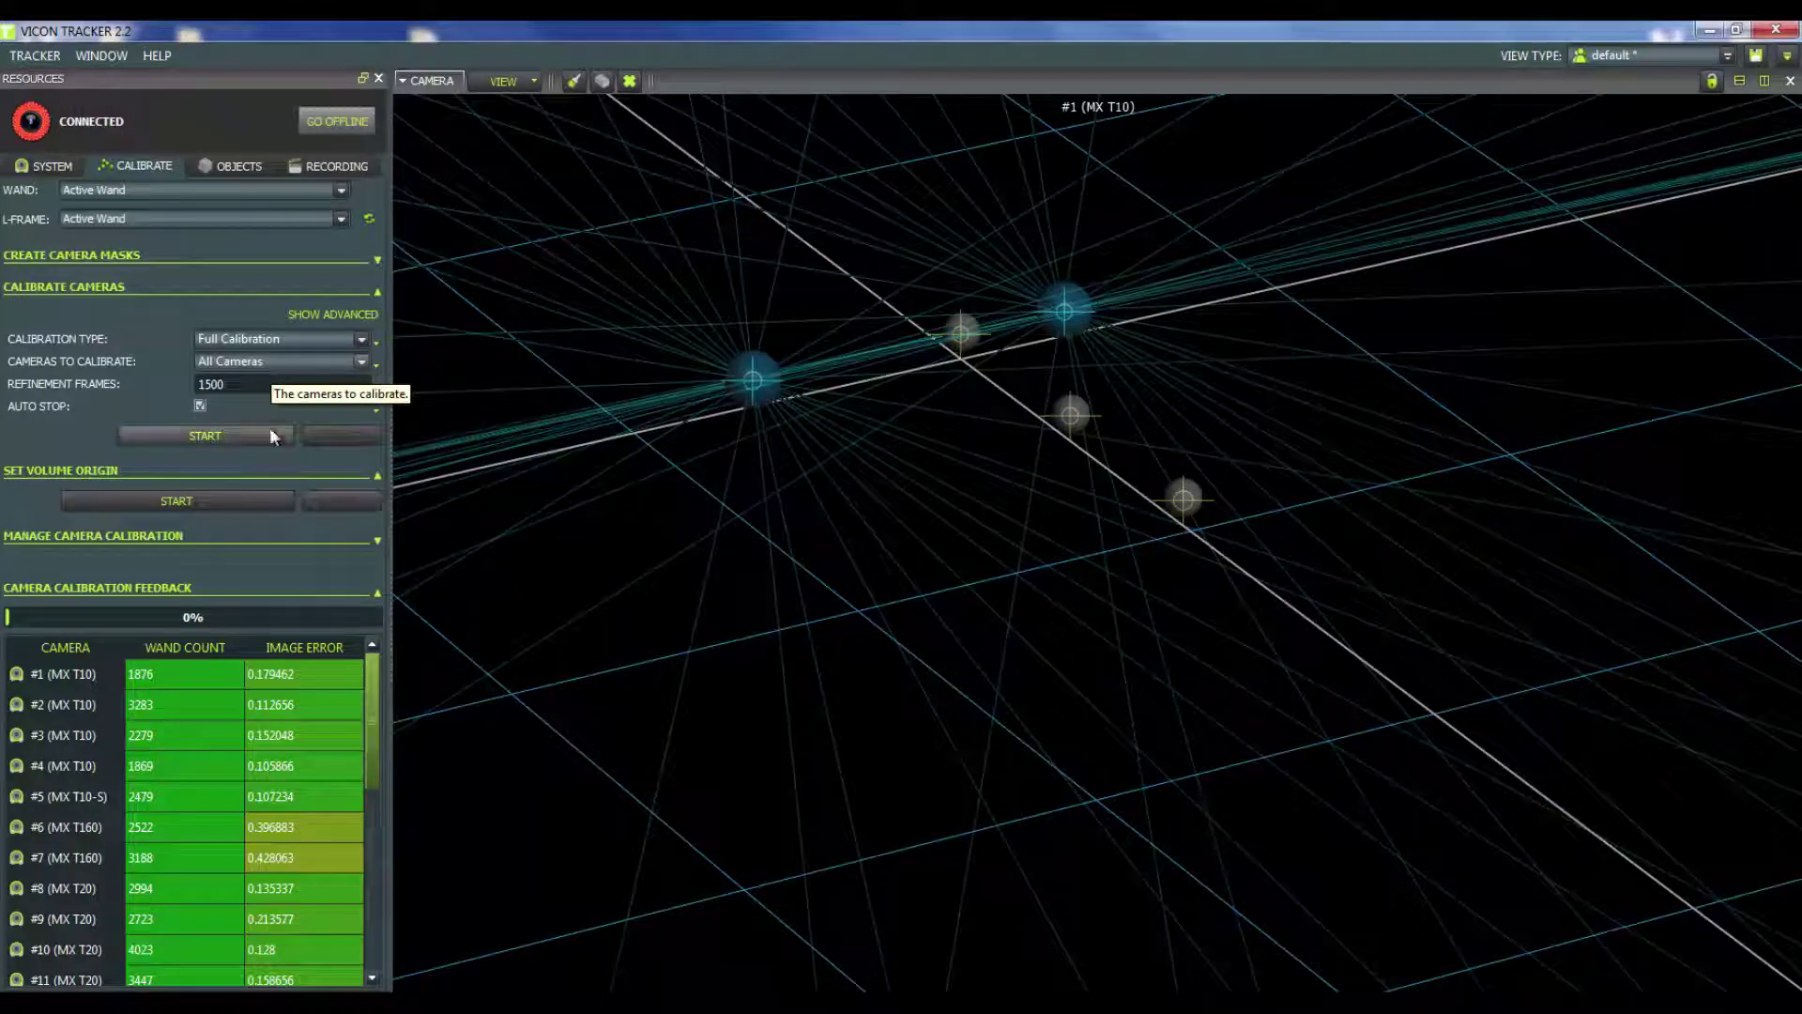
# Step: Expand Manage Camera Calibration to show the Reset, Load and Save options
pyautogui.click(376, 540)
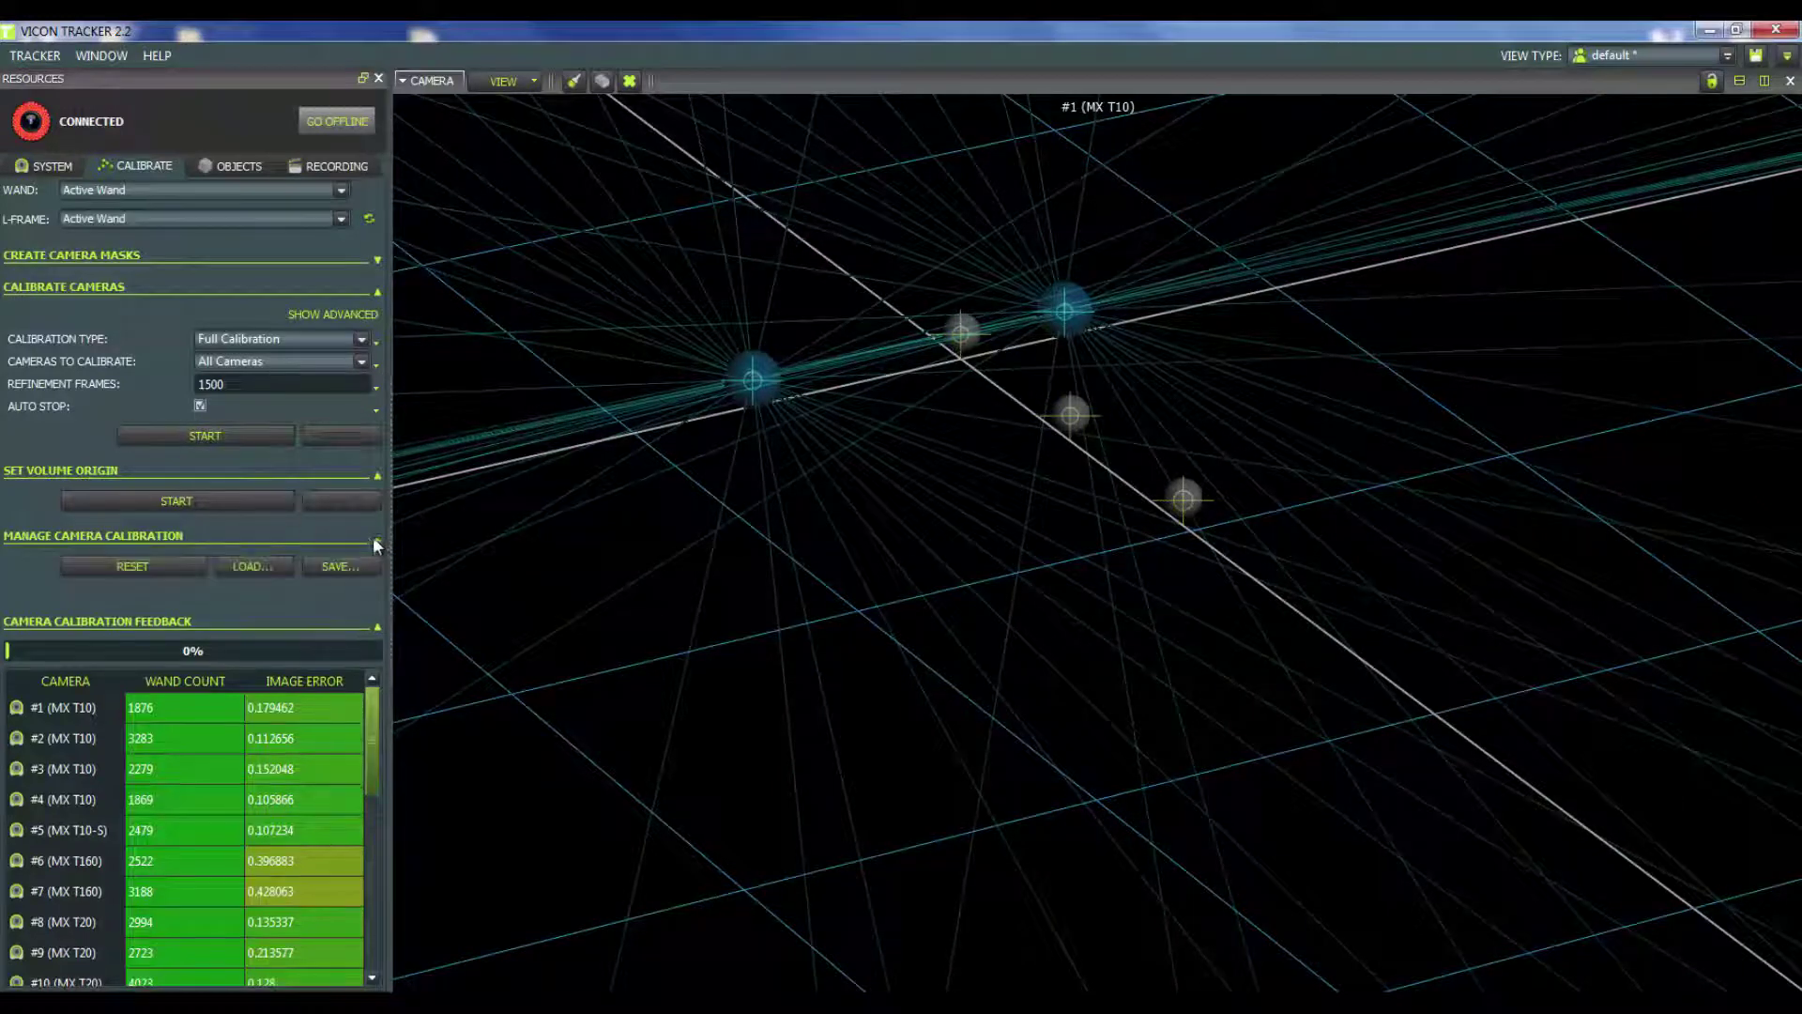